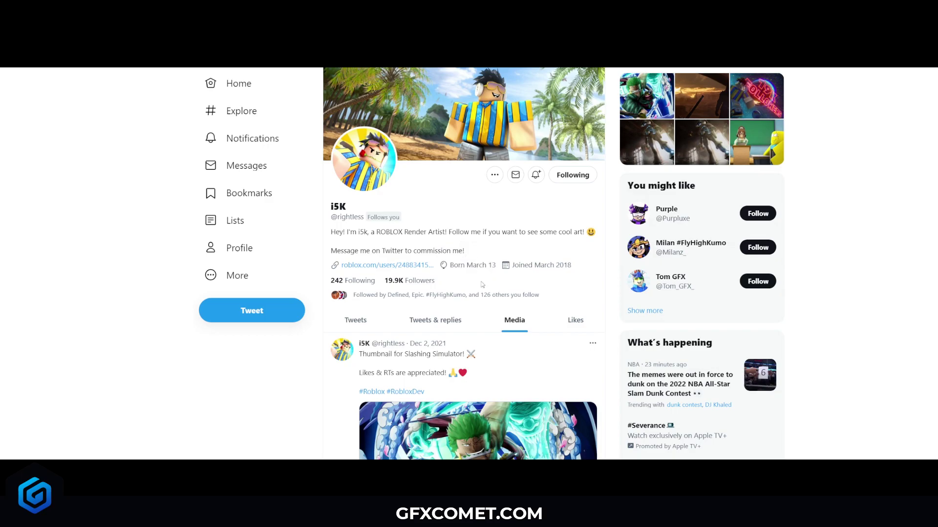
Highlight the artist's Twitter handle, deselect it, and scroll the media tweets down and back.
{"action": "left_click_drag", "start_coordinate": [337, 217], "coordinate": [365, 217]}
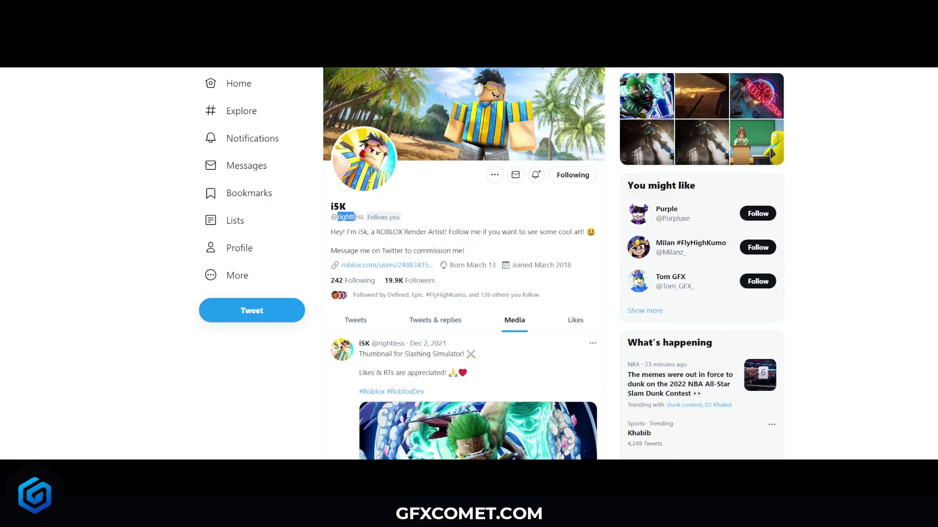
{"action": "left_click", "coordinate": [444, 207]}
{"action": "scroll", "coordinate": [403, 146], "scroll_direction": "down", "scroll_amount": 3}
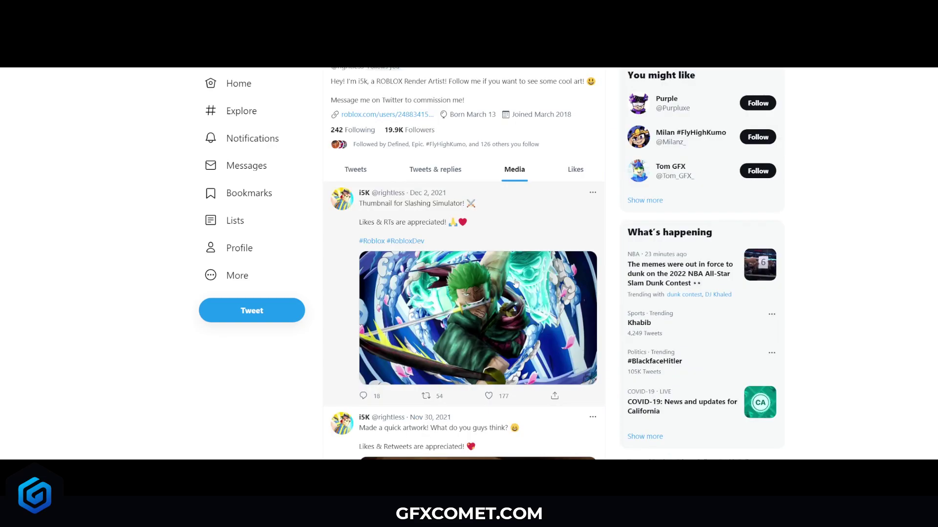
{"action": "scroll", "coordinate": [619, 244], "scroll_direction": "up", "scroll_amount": 1}
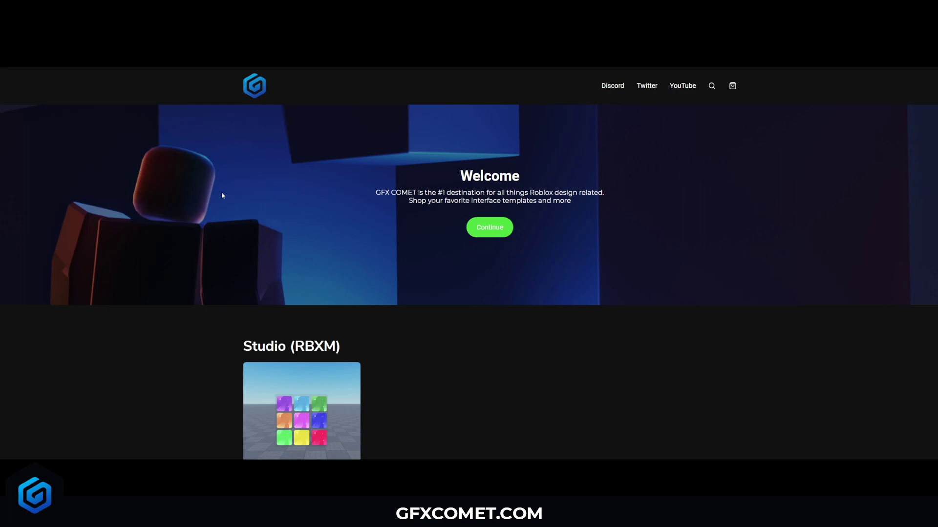
Scroll through the GFX Comet Free and User Interface product grids, returning to the top.
{"action": "scroll", "coordinate": [221, 196], "scroll_direction": "down", "scroll_amount": 10}
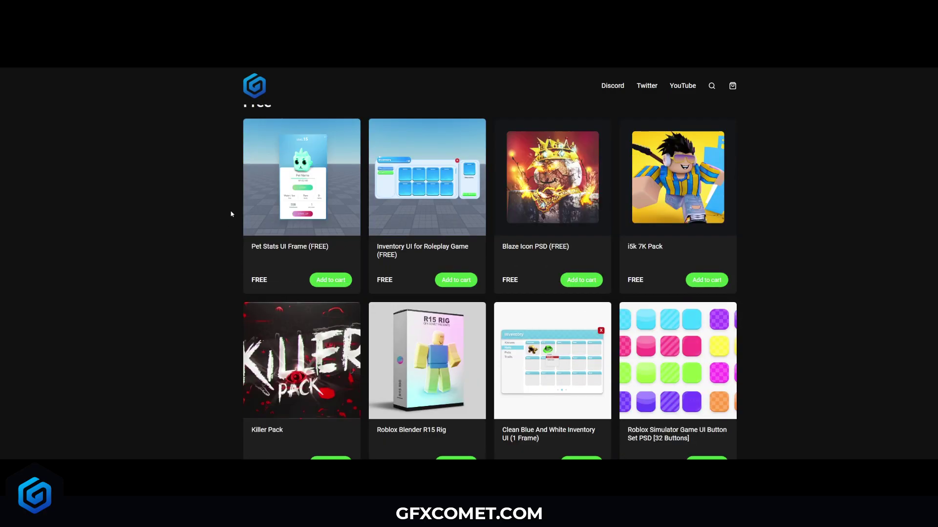
{"action": "scroll", "coordinate": [256, 162], "scroll_direction": "up", "scroll_amount": 1}
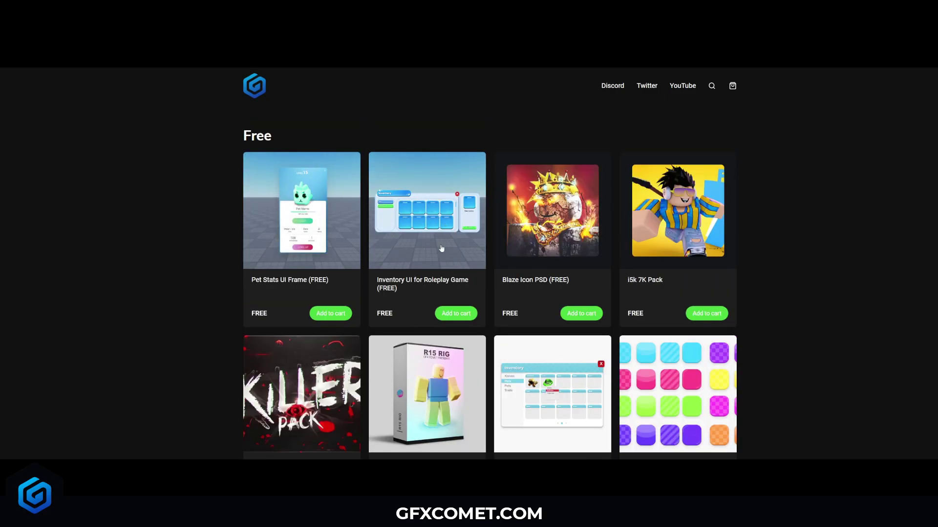
{"action": "scroll", "coordinate": [491, 282], "scroll_direction": "down", "scroll_amount": 2}
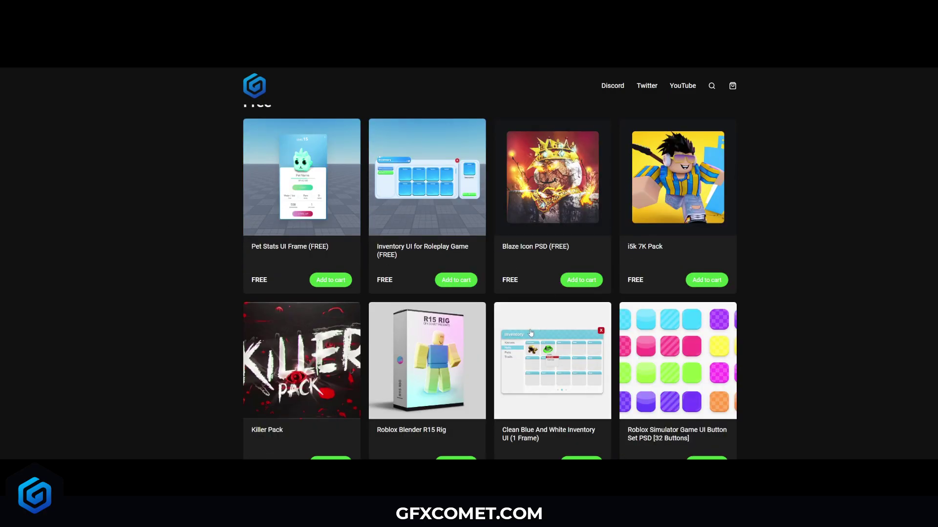
{"action": "scroll", "coordinate": [664, 242], "scroll_direction": "up", "scroll_amount": 1}
{"action": "scroll", "coordinate": [766, 238], "scroll_direction": "up", "scroll_amount": 1}
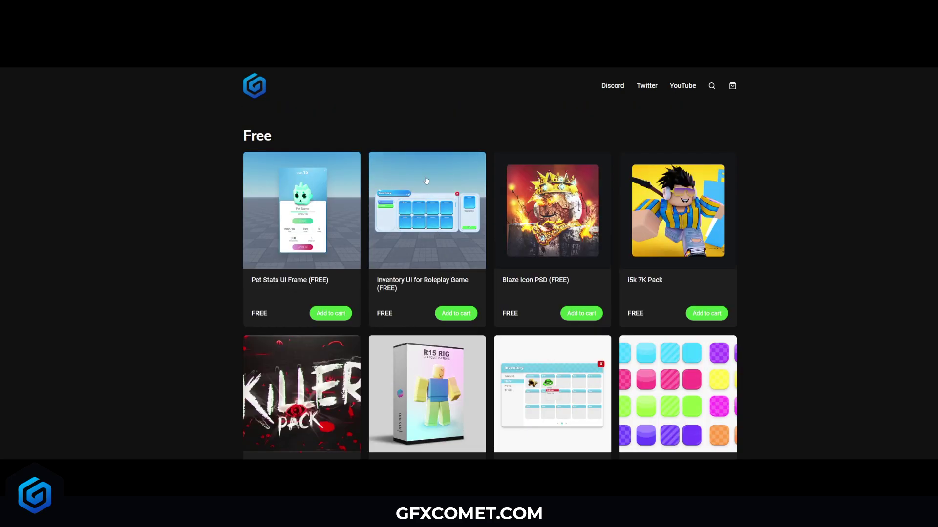
{"action": "scroll", "coordinate": [385, 354], "scroll_direction": "down", "scroll_amount": 15}
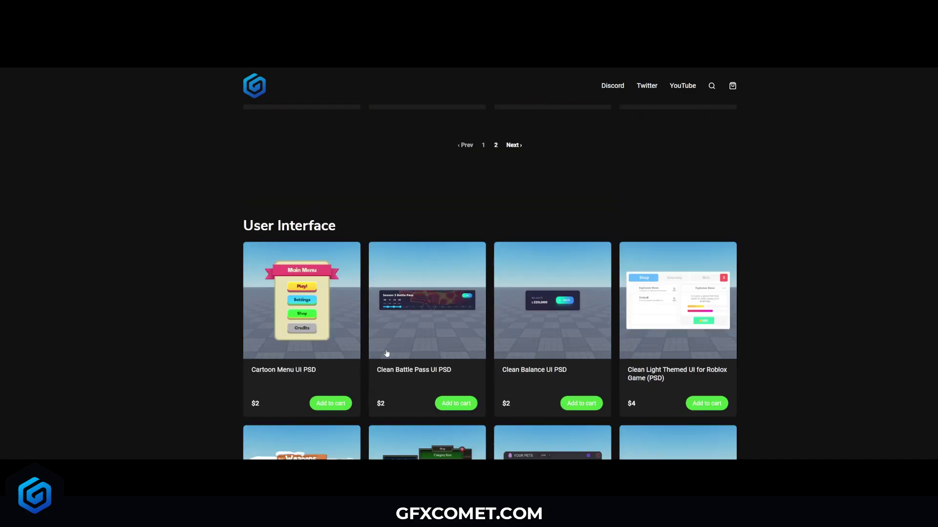
{"action": "scroll", "coordinate": [732, 327], "scroll_direction": "down", "scroll_amount": 5}
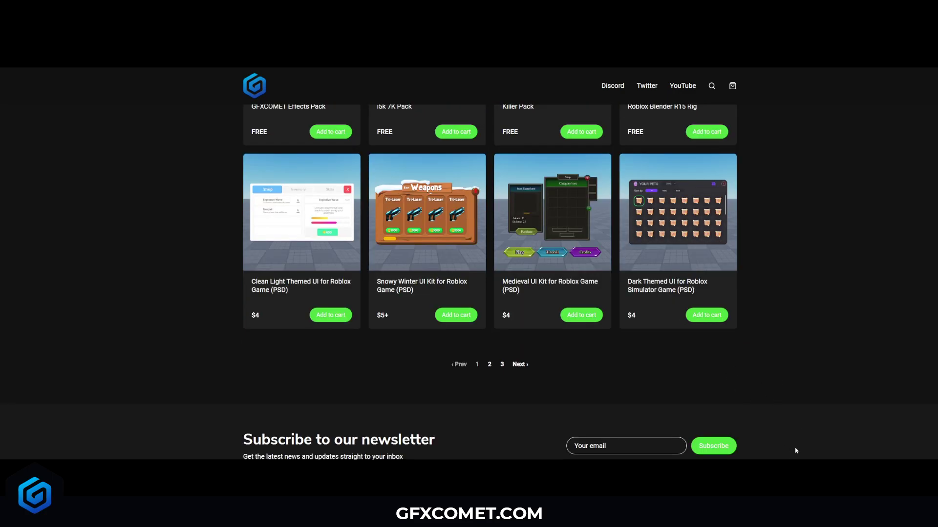
{"action": "scroll", "coordinate": [812, 247], "scroll_direction": "up", "scroll_amount": 20}
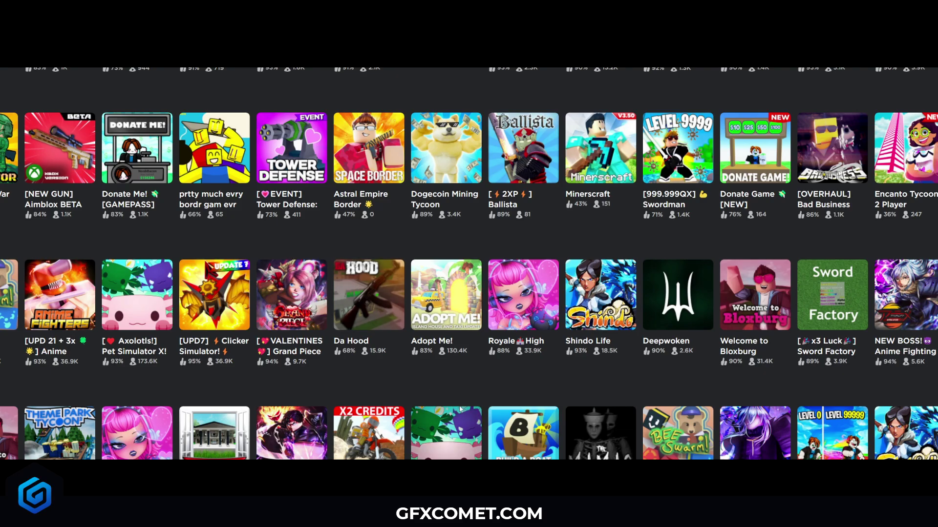
Scroll up the Roblox games list and open the Blox Fruits game page.
{"action": "scroll", "coordinate": [457, 411], "scroll_direction": "up", "scroll_amount": 5}
{"action": "scroll", "coordinate": [462, 407], "scroll_direction": "up", "scroll_amount": 3}
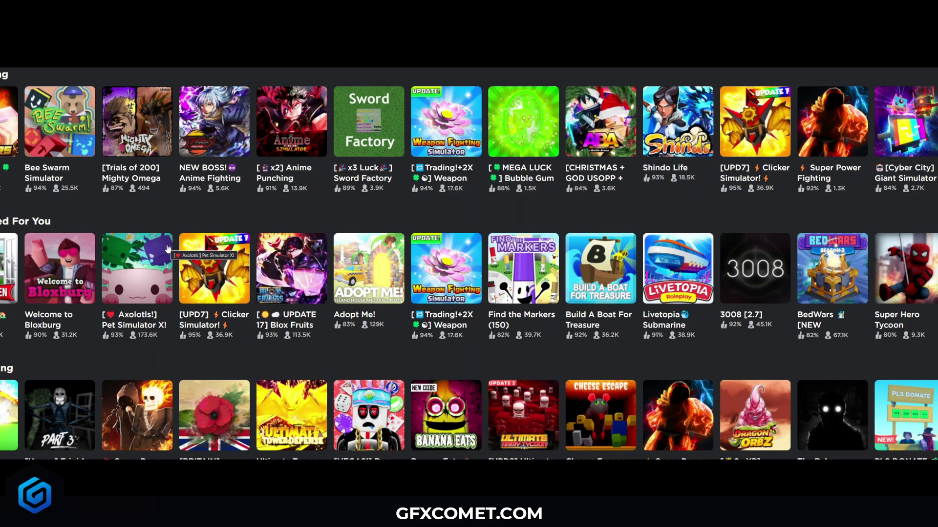
{"action": "left_click", "coordinate": [288, 268]}
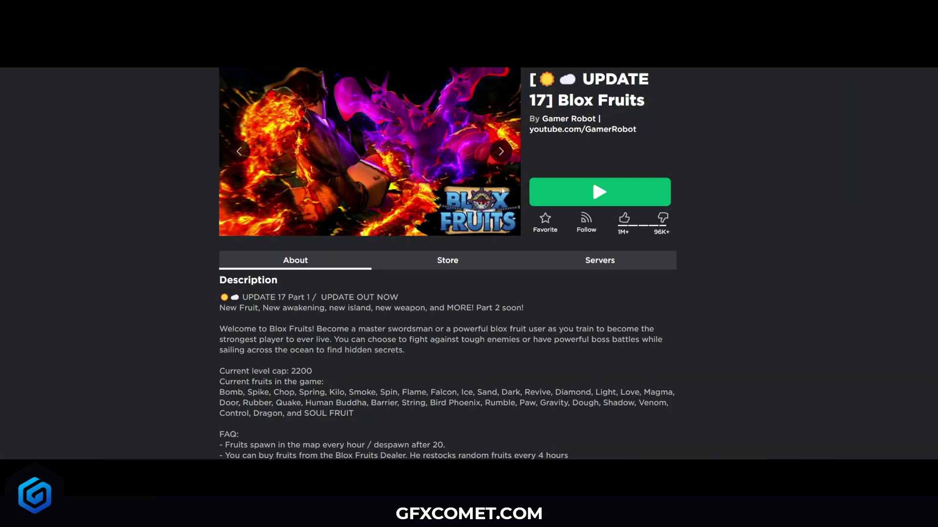
Advance the Blox Fruits thumbnail carousel through five images, including the purple fire one.
{"action": "left_click", "coordinate": [499, 149]}
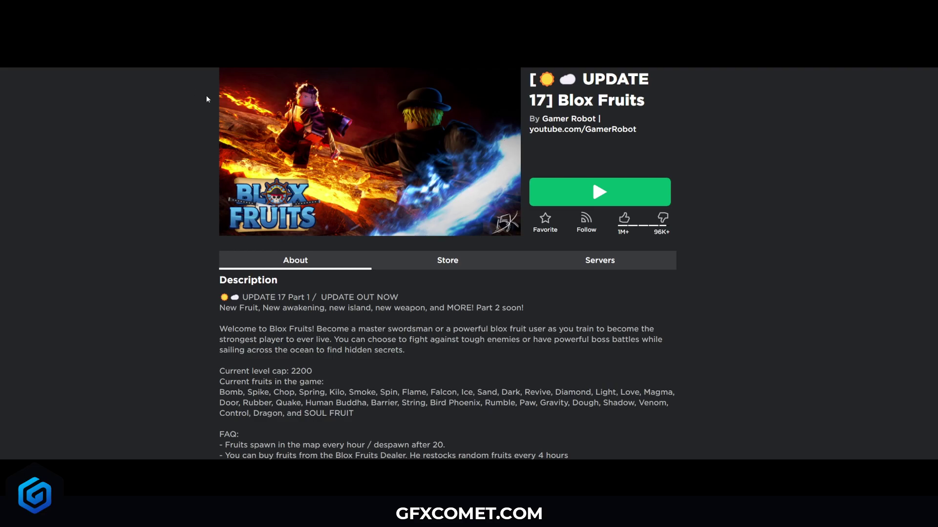
{"action": "left_click", "coordinate": [501, 155]}
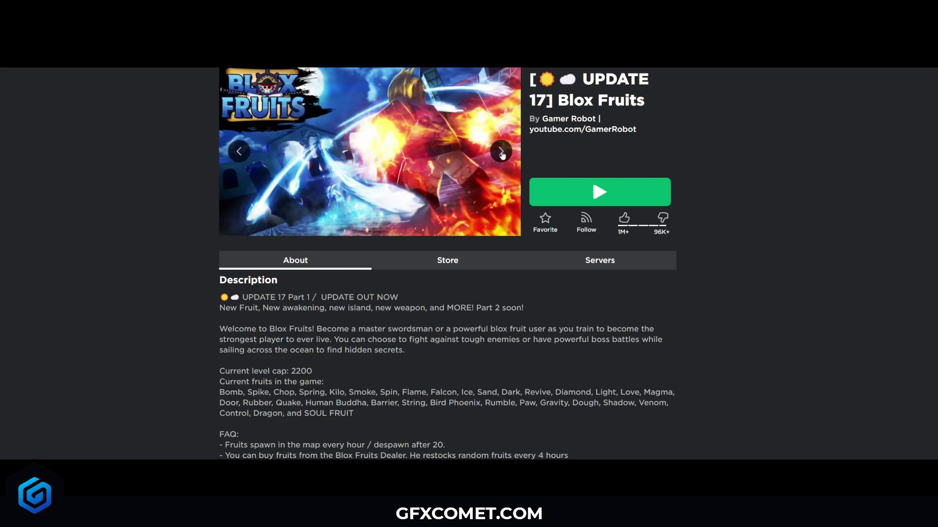
{"action": "left_click", "coordinate": [502, 154]}
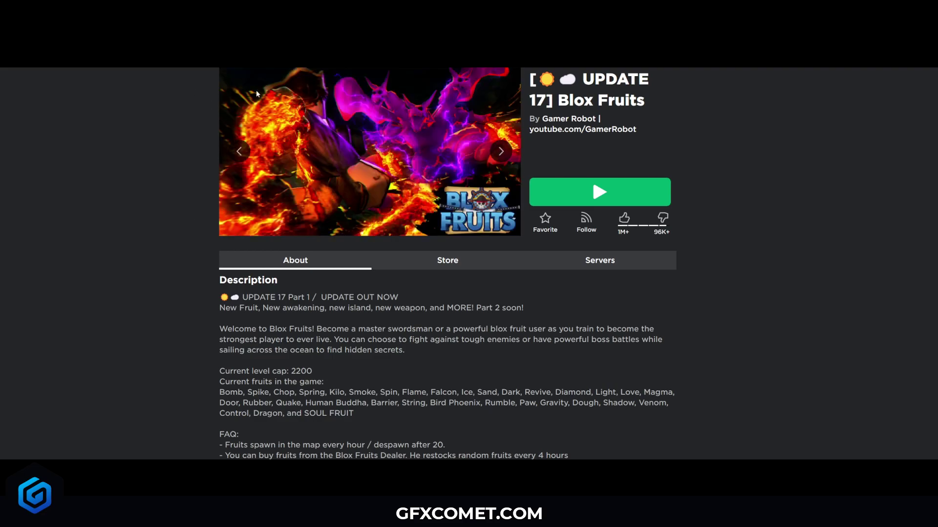
{"action": "left_click", "coordinate": [498, 152]}
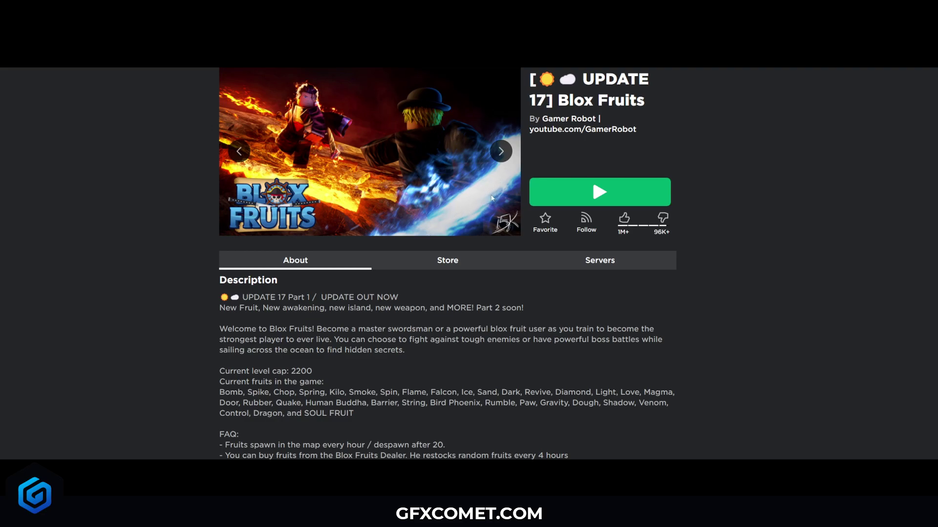
{"action": "left_click", "coordinate": [502, 152]}
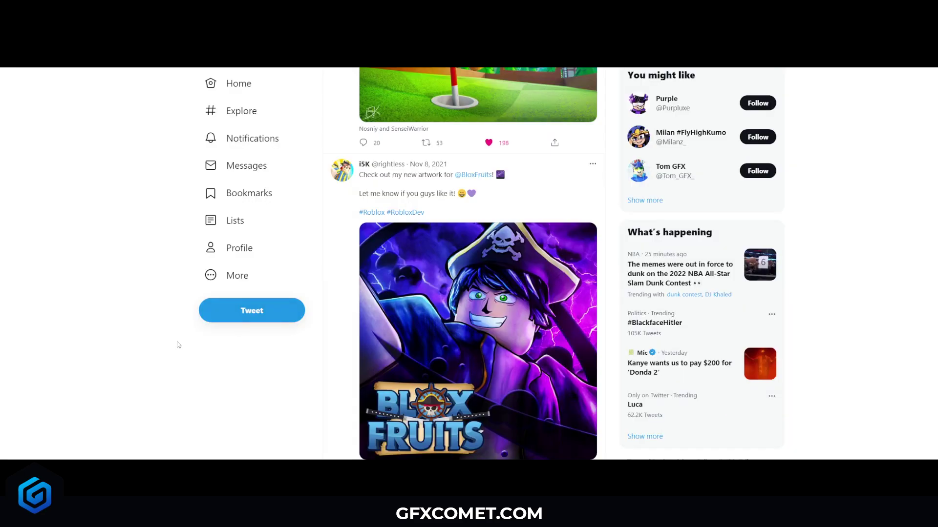
{"action": "scroll", "coordinate": [177, 343], "scroll_direction": "down", "scroll_amount": 5}
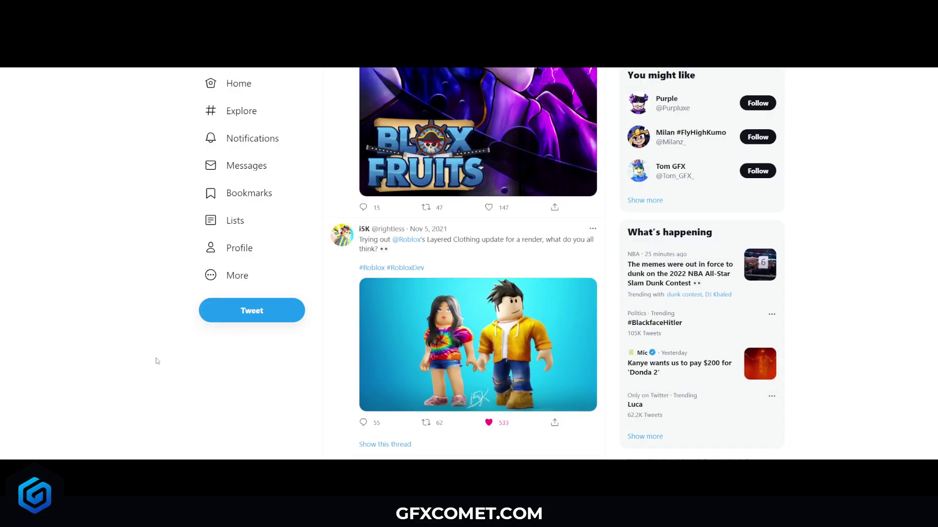
Search Twitter for the Roblox artist and browse their profile's Media tab.
{"action": "scroll", "coordinate": [158, 361], "scroll_direction": "down", "scroll_amount": 5}
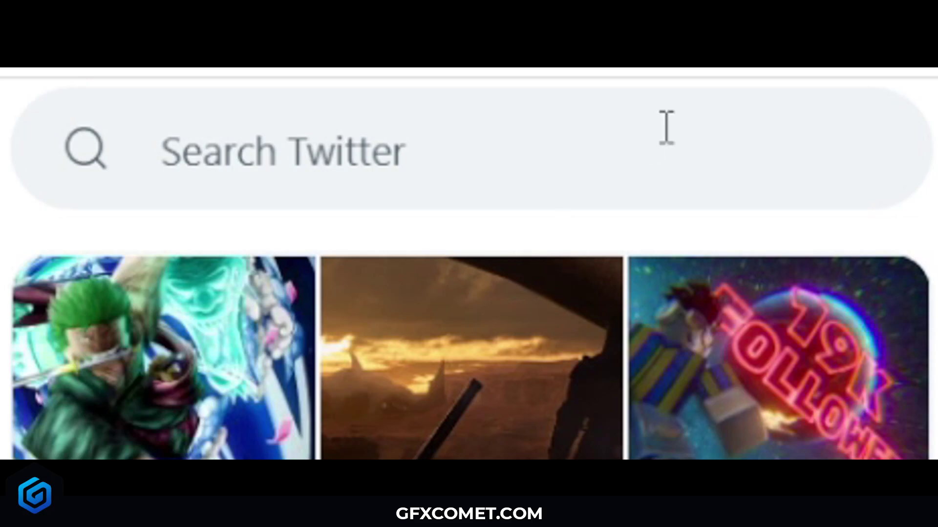
{"action": "left_click", "coordinate": [566, 133]}
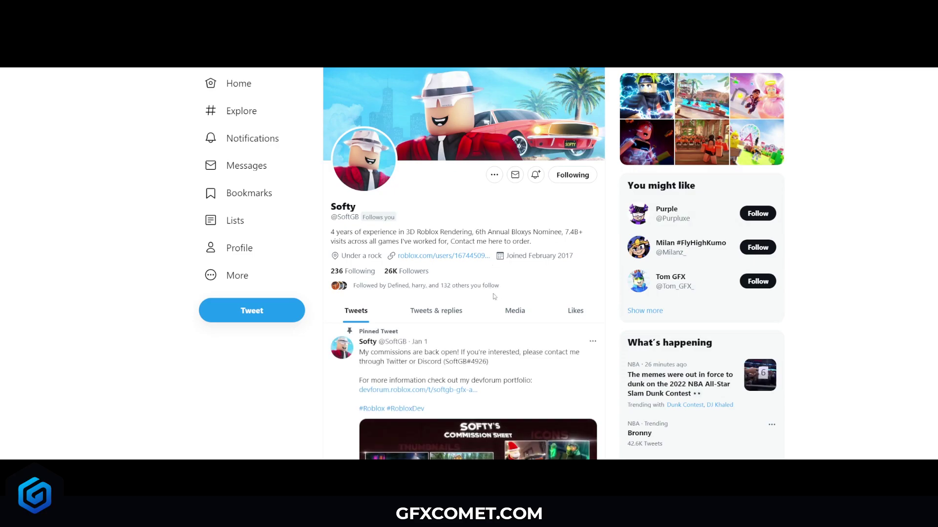
{"action": "left_click", "coordinate": [515, 310]}
{"action": "scroll", "coordinate": [655, 237], "scroll_direction": "down", "scroll_amount": 5}
{"action": "scroll", "coordinate": [655, 237], "scroll_direction": "up", "scroll_amount": 2}
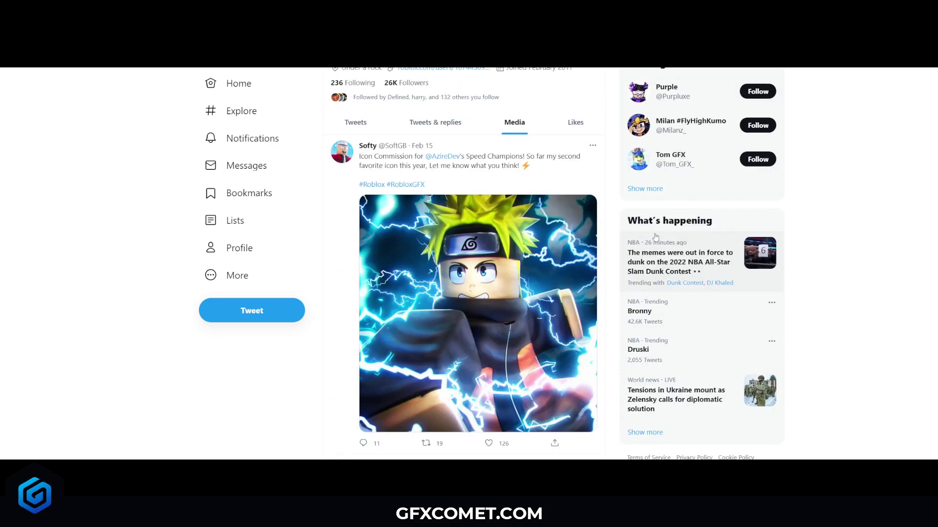
{"action": "scroll", "coordinate": [654, 236], "scroll_direction": "down", "scroll_amount": 5}
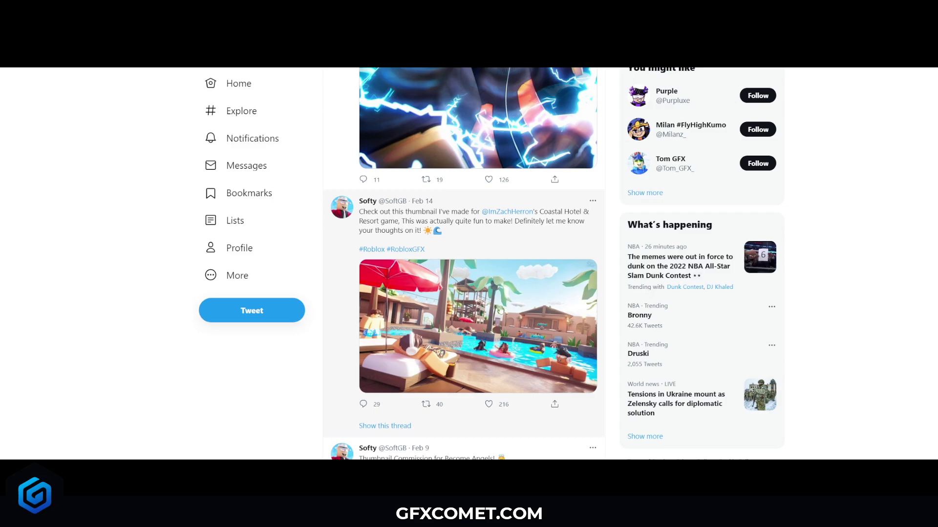
Look at a media image full-screen, close it, and scroll the media posts.
{"action": "mouse_move", "coordinate": [513, 214]}
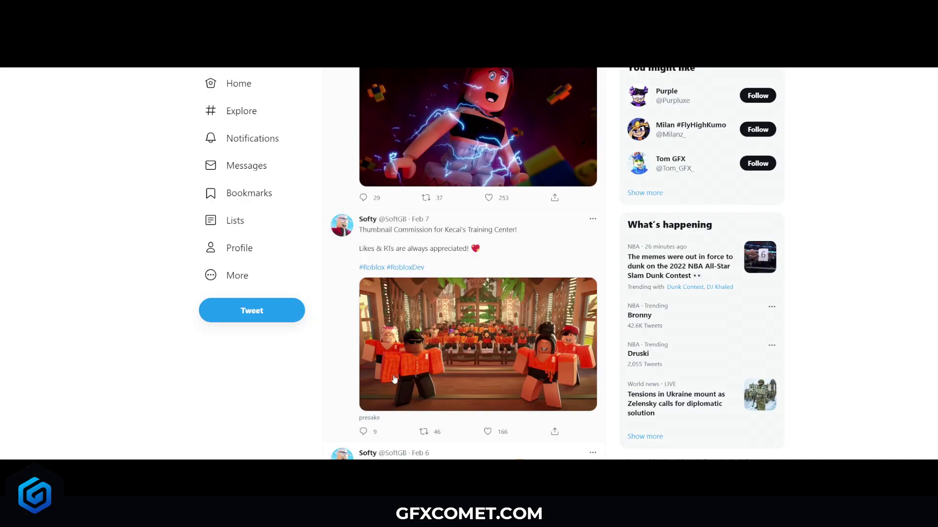
{"action": "scroll", "coordinate": [432, 283], "scroll_direction": "up", "scroll_amount": 2}
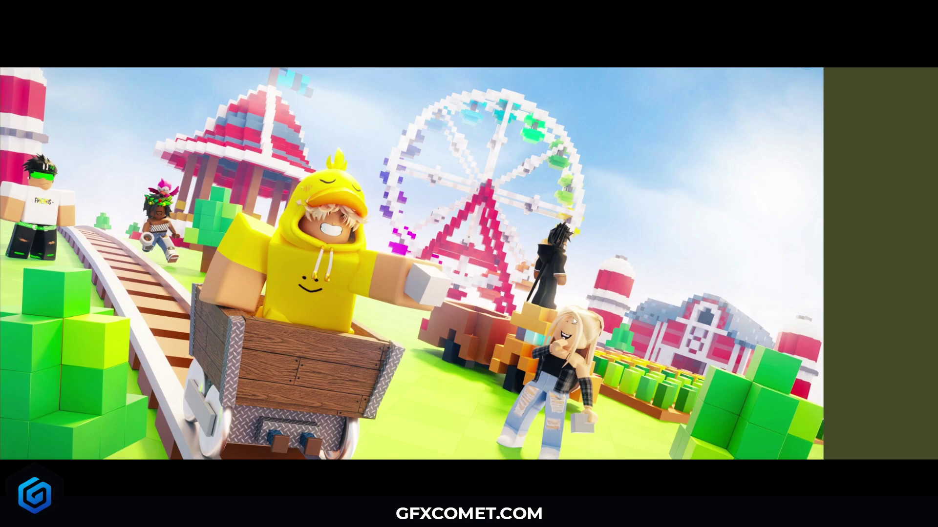
{"action": "left_click", "coordinate": [870, 245]}
{"action": "scroll", "coordinate": [814, 320], "scroll_direction": "down", "scroll_amount": 3}
{"action": "scroll", "coordinate": [899, 347], "scroll_direction": "down", "scroll_amount": 3}
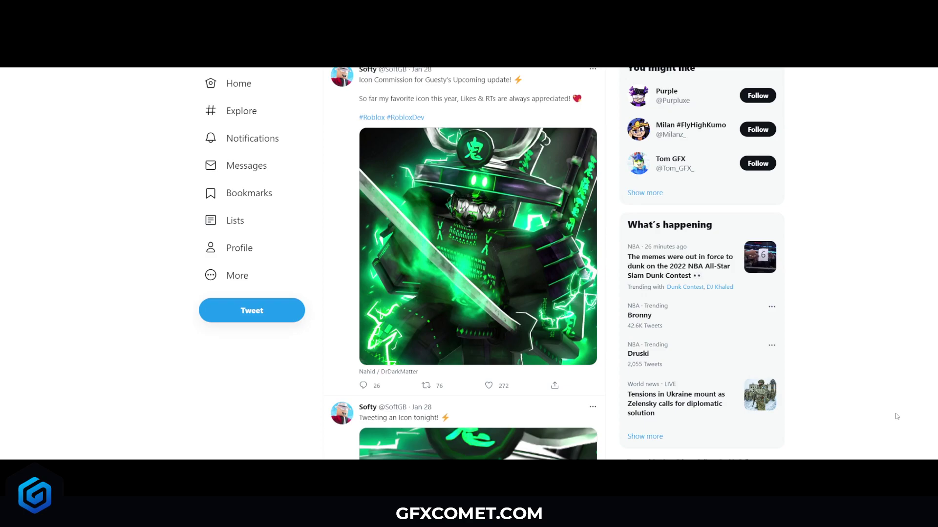
{"action": "scroll", "coordinate": [896, 419], "scroll_direction": "up", "scroll_amount": 10}
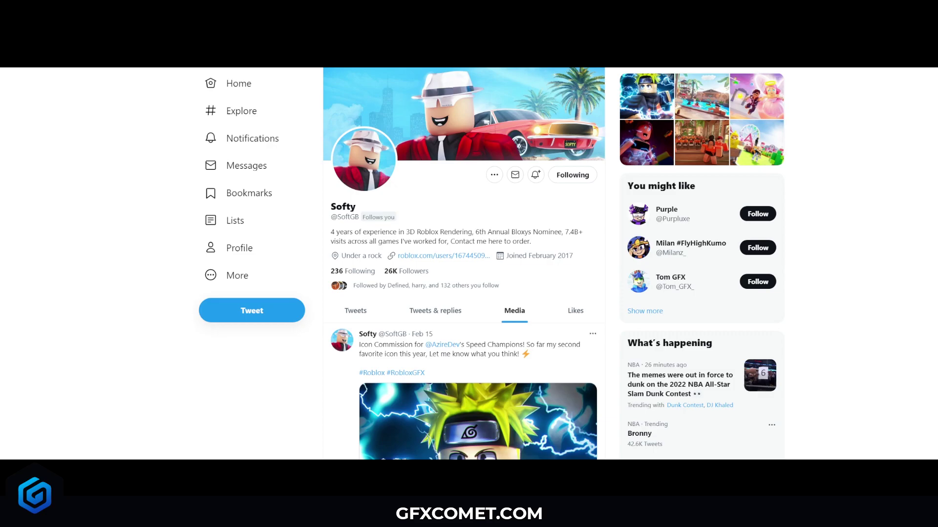
Show all the profile's tweets, close the enlarged commission sheet, and scroll the feed.
{"action": "left_click", "coordinate": [355, 311]}
{"action": "scroll", "coordinate": [516, 220], "scroll_direction": "down", "scroll_amount": 3}
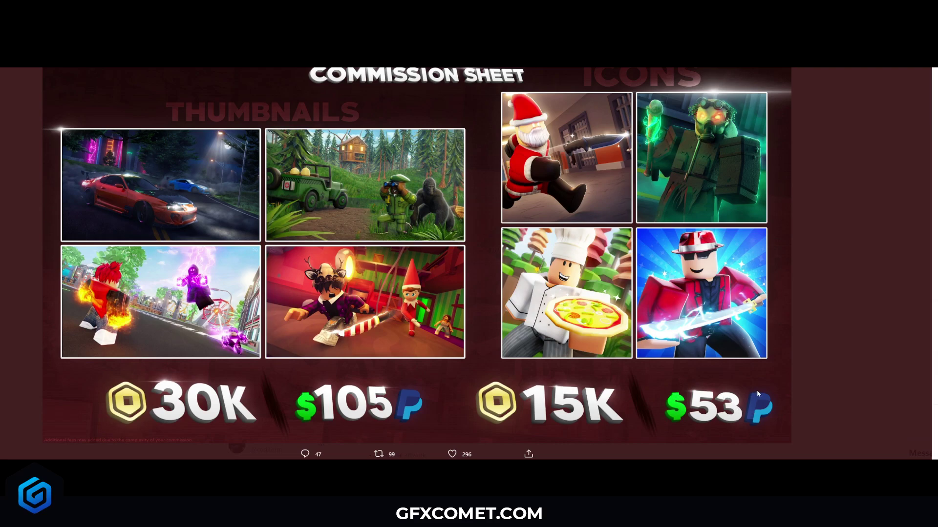
{"action": "left_click", "coordinate": [858, 334]}
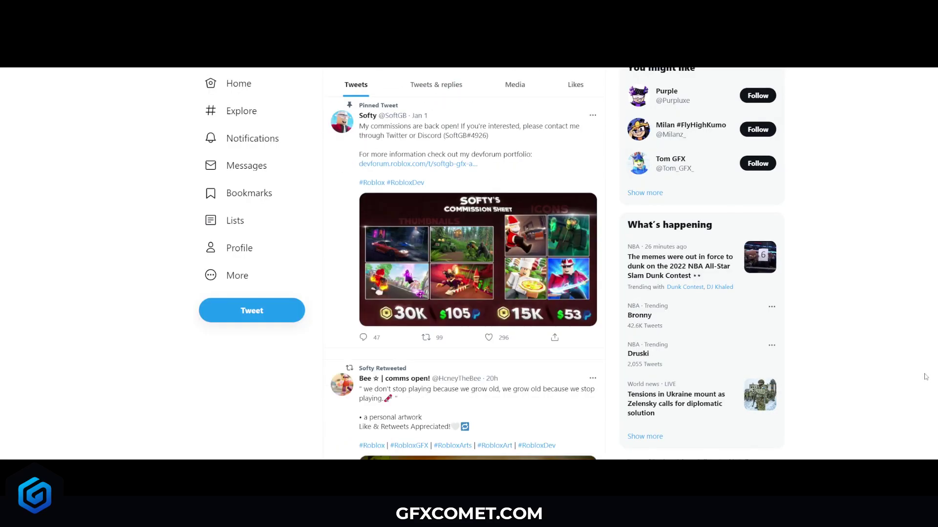
{"action": "scroll", "coordinate": [924, 377], "scroll_direction": "up", "scroll_amount": 1}
{"action": "scroll", "coordinate": [924, 378], "scroll_direction": "down", "scroll_amount": 1}
{"action": "scroll", "coordinate": [929, 377], "scroll_direction": "up", "scroll_amount": 1}
{"action": "scroll", "coordinate": [929, 378], "scroll_direction": "down", "scroll_amount": 6}
{"action": "scroll", "coordinate": [871, 366], "scroll_direction": "up", "scroll_amount": 5}
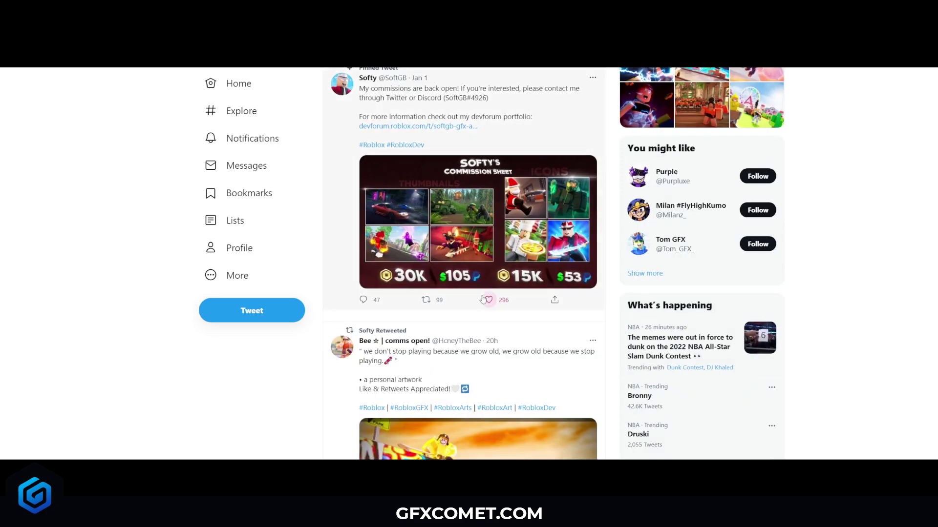
{"action": "scroll", "coordinate": [403, 348], "scroll_direction": "up", "scroll_amount": 3}
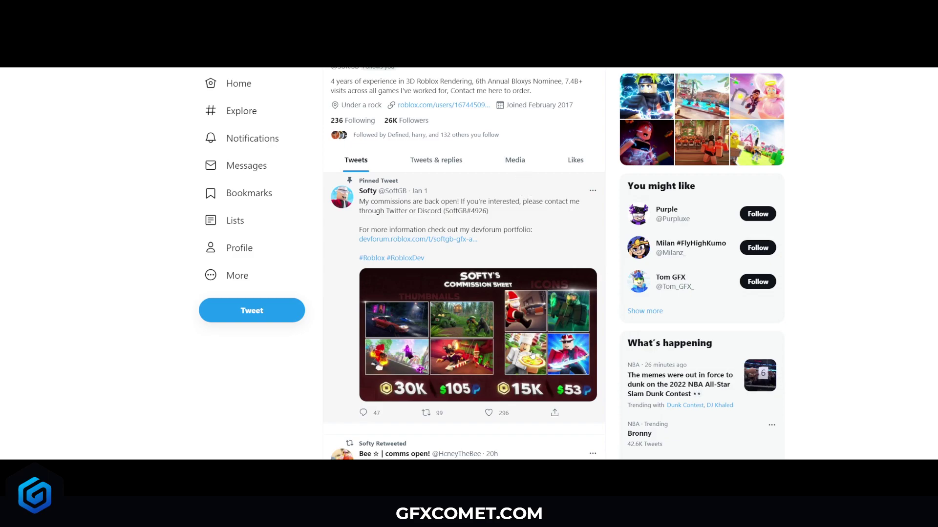
Browse the Media posts, briefly viewing the Become Angels thumbnail full size.
{"action": "left_click", "coordinate": [515, 159]}
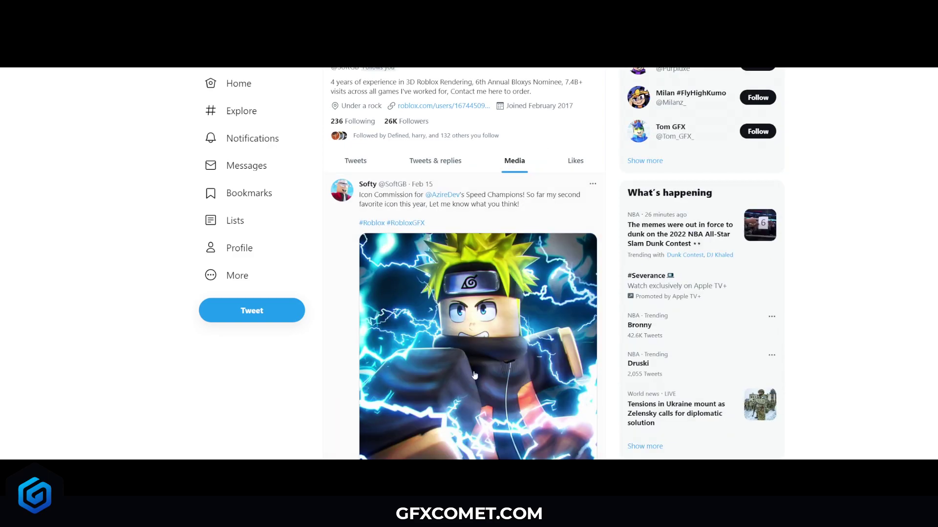
{"action": "scroll", "coordinate": [567, 389], "scroll_direction": "down", "scroll_amount": 5}
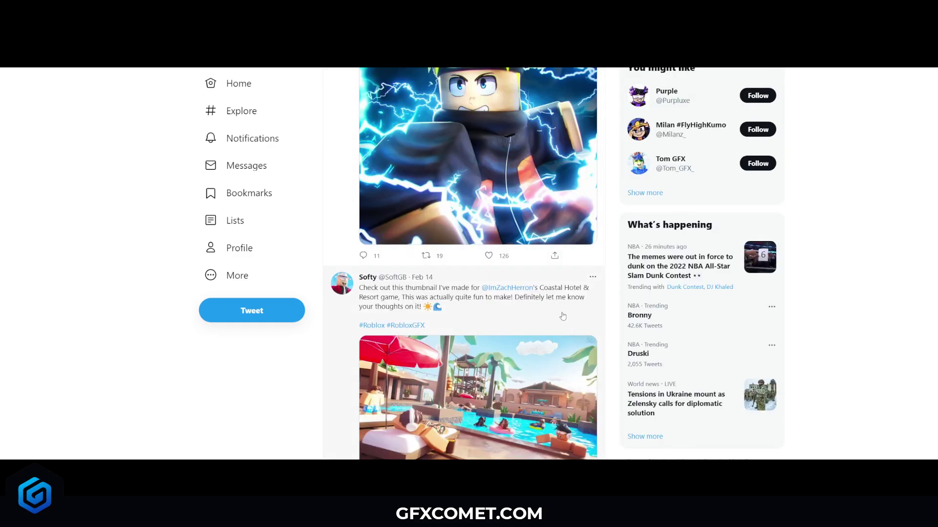
{"action": "scroll", "coordinate": [561, 318], "scroll_direction": "up", "scroll_amount": 4}
{"action": "scroll", "coordinate": [436, 303], "scroll_direction": "down", "scroll_amount": 3}
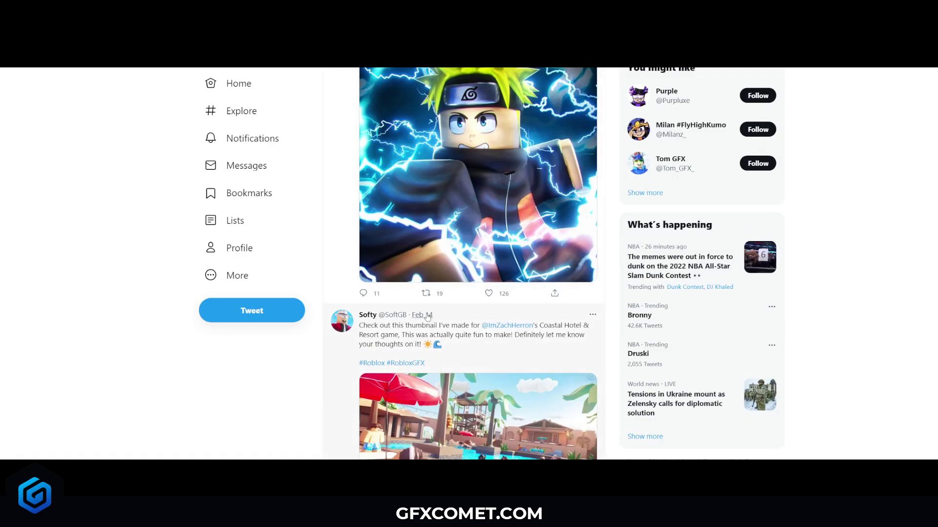
{"action": "scroll", "coordinate": [429, 342], "scroll_direction": "down", "scroll_amount": 2}
{"action": "scroll", "coordinate": [561, 352], "scroll_direction": "down", "scroll_amount": 4}
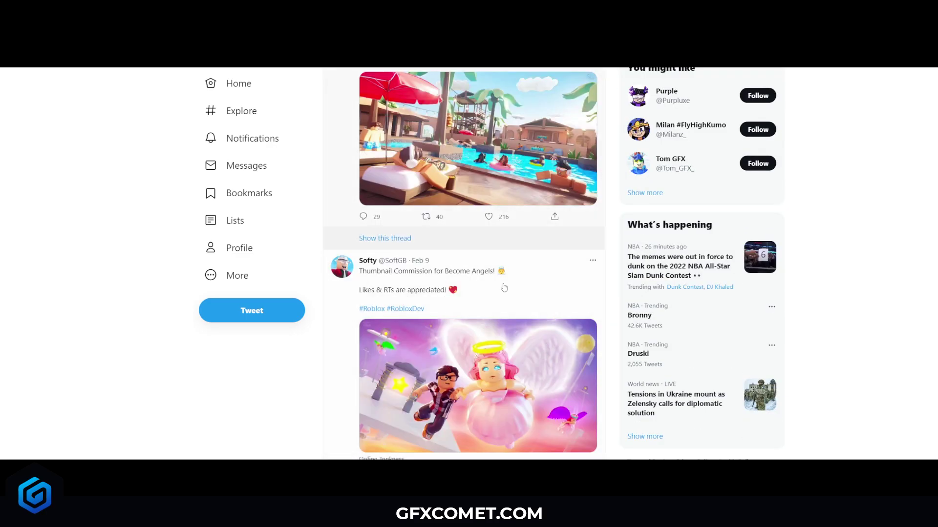
{"action": "scroll", "coordinate": [541, 297], "scroll_direction": "up", "scroll_amount": 2}
{"action": "scroll", "coordinate": [472, 232], "scroll_direction": "down", "scroll_amount": 2}
{"action": "scroll", "coordinate": [464, 266], "scroll_direction": "down", "scroll_amount": 2}
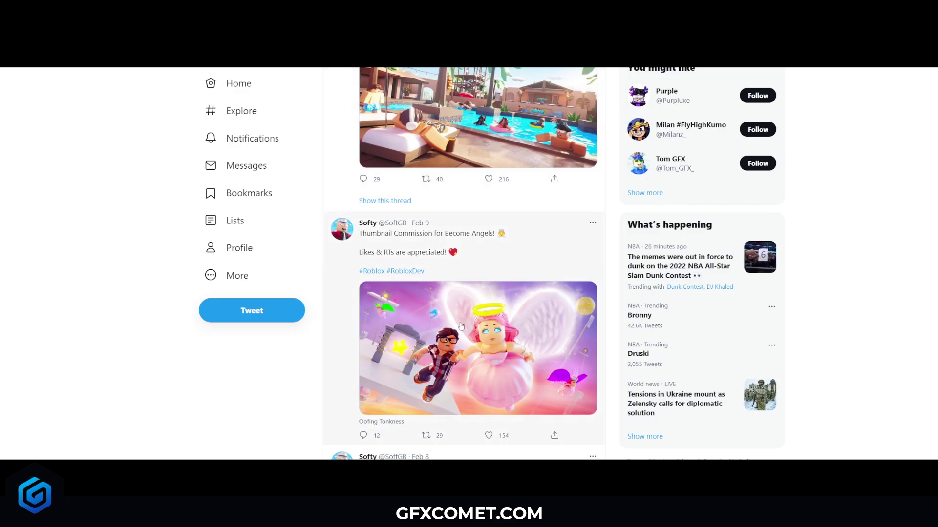
{"action": "scroll", "coordinate": [481, 328], "scroll_direction": "down", "scroll_amount": 2}
{"action": "left_click", "coordinate": [468, 283]}
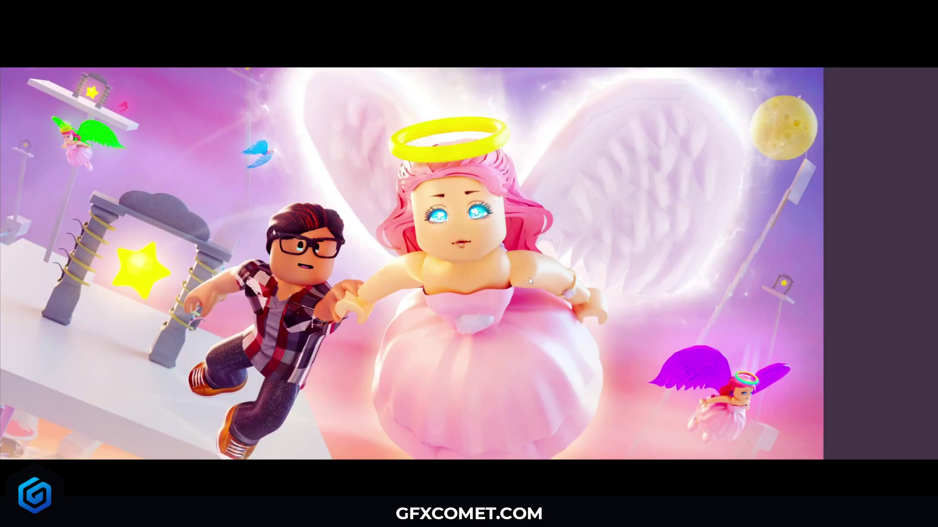
{"action": "key", "text": "Escape"}
{"action": "scroll", "coordinate": [486, 291], "scroll_direction": "down", "scroll_amount": 2}
{"action": "scroll", "coordinate": [486, 292], "scroll_direction": "down", "scroll_amount": 2}
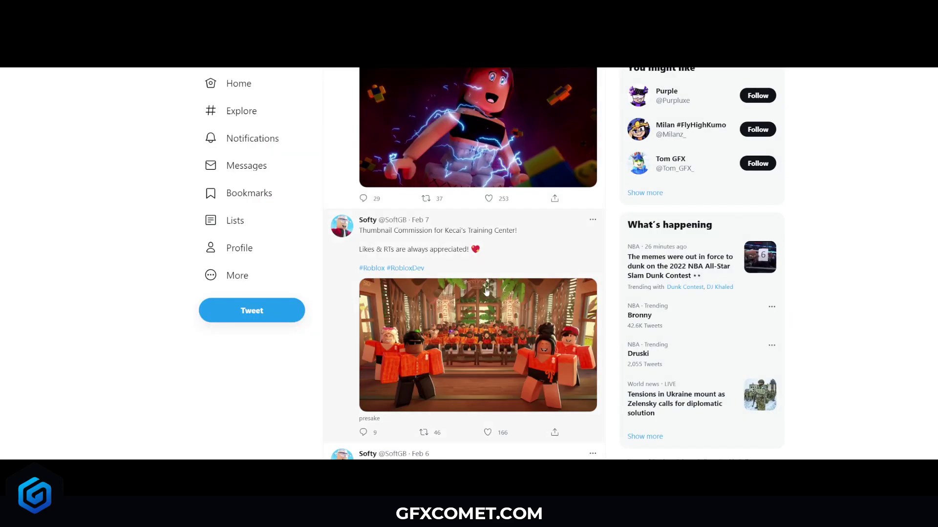
{"action": "scroll", "coordinate": [486, 292], "scroll_direction": "up", "scroll_amount": 1}
{"action": "scroll", "coordinate": [452, 292], "scroll_direction": "down", "scroll_amount": 2}
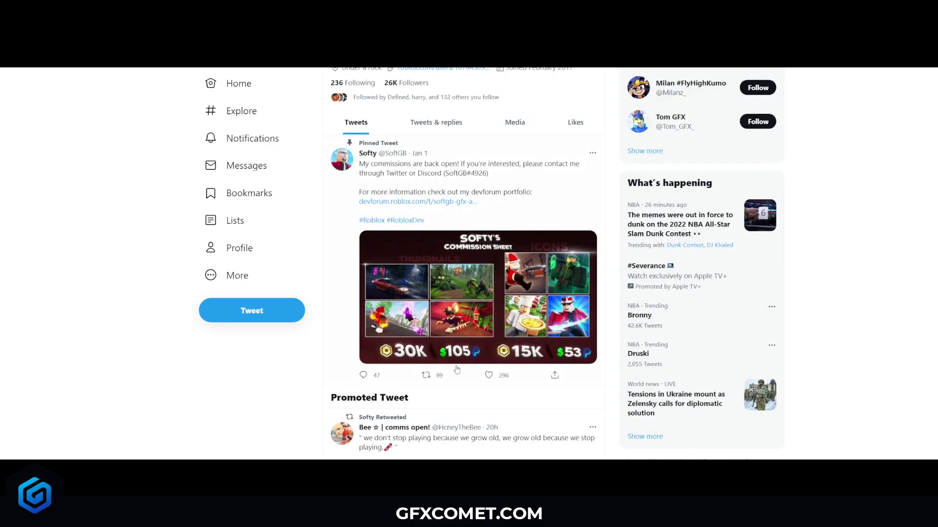
Enlarge and close the pinned commission sheet, then scroll further through the posts.
{"action": "left_click", "coordinate": [482, 338]}
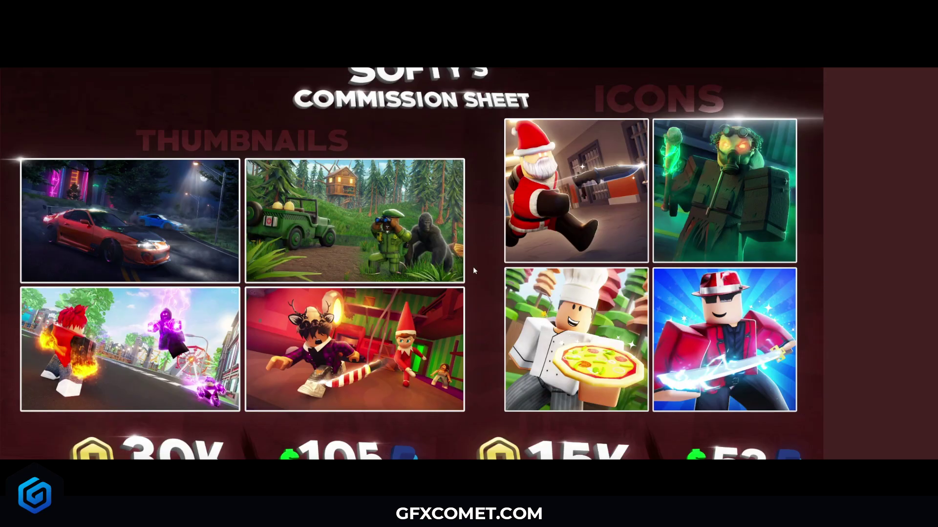
{"action": "left_click", "coordinate": [475, 270]}
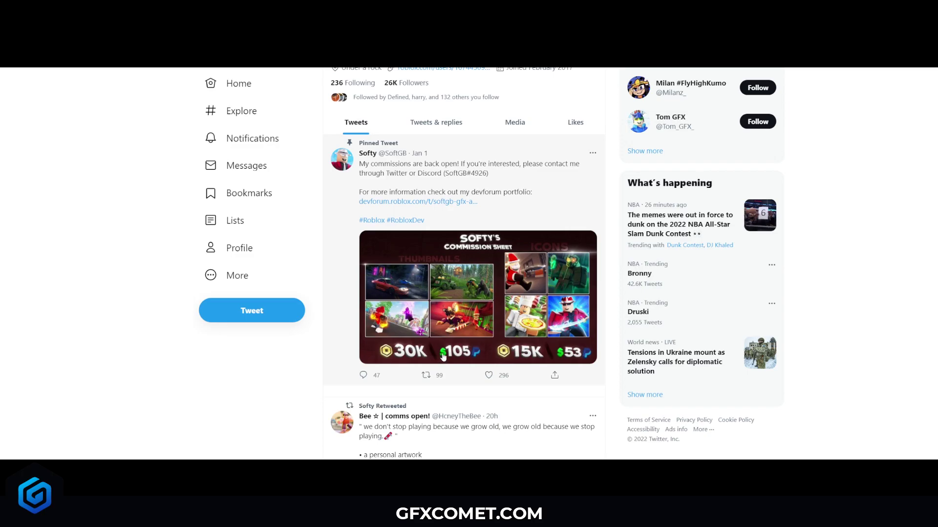
{"action": "scroll", "coordinate": [452, 354], "scroll_direction": "down", "scroll_amount": 5}
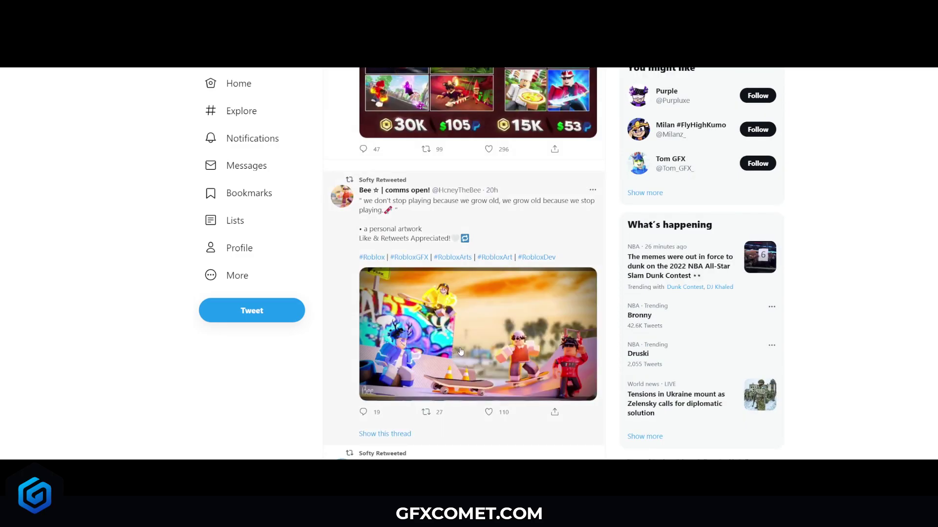
{"action": "scroll", "coordinate": [467, 351], "scroll_direction": "down", "scroll_amount": 7}
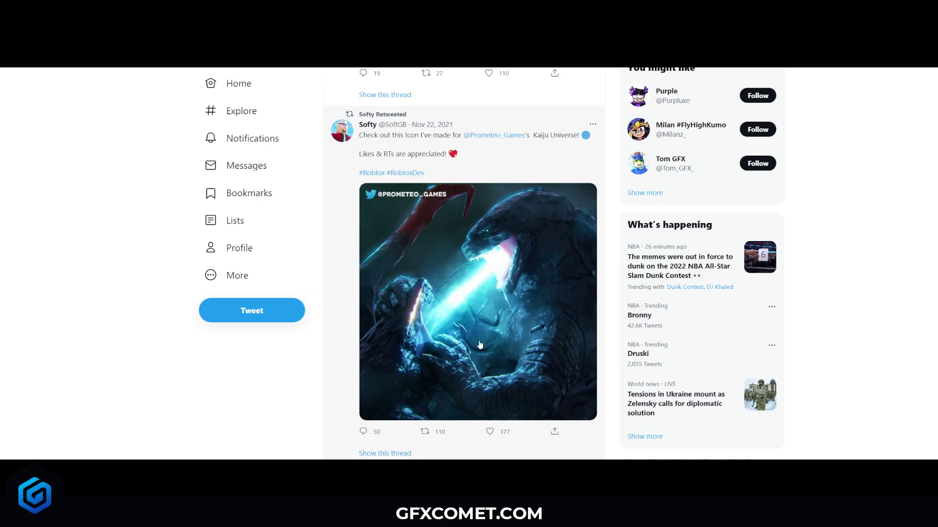
{"action": "scroll", "coordinate": [479, 345], "scroll_direction": "down", "scroll_amount": 8}
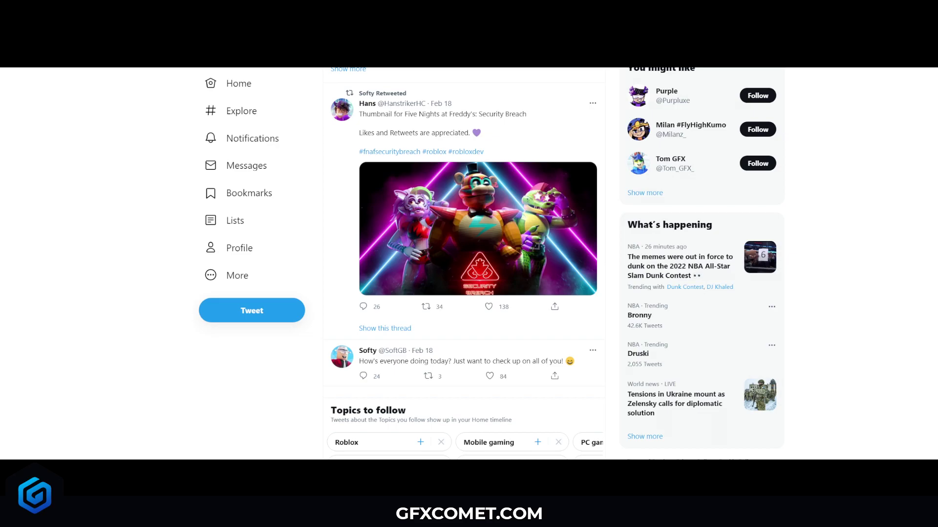
{"action": "scroll", "coordinate": [164, 291], "scroll_direction": "up", "scroll_amount": 15}
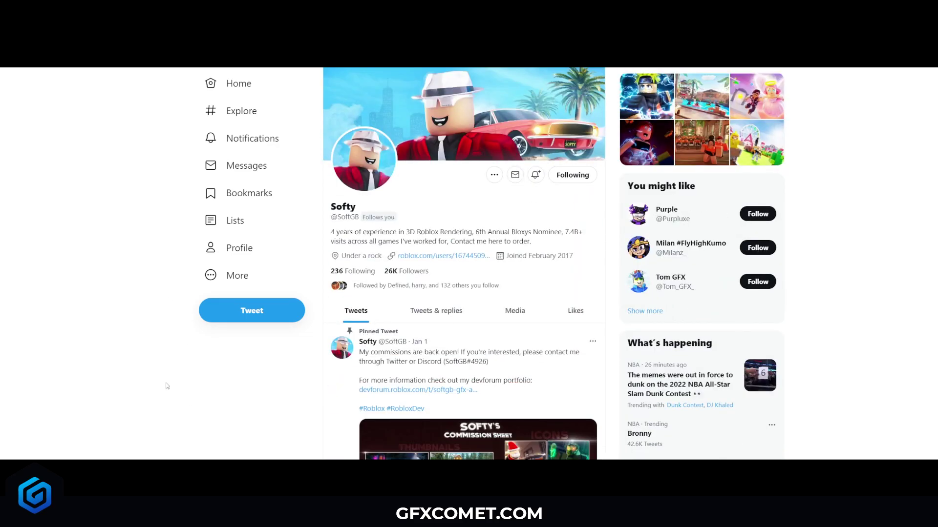
{"action": "scroll", "coordinate": [159, 291], "scroll_direction": "down", "scroll_amount": 5}
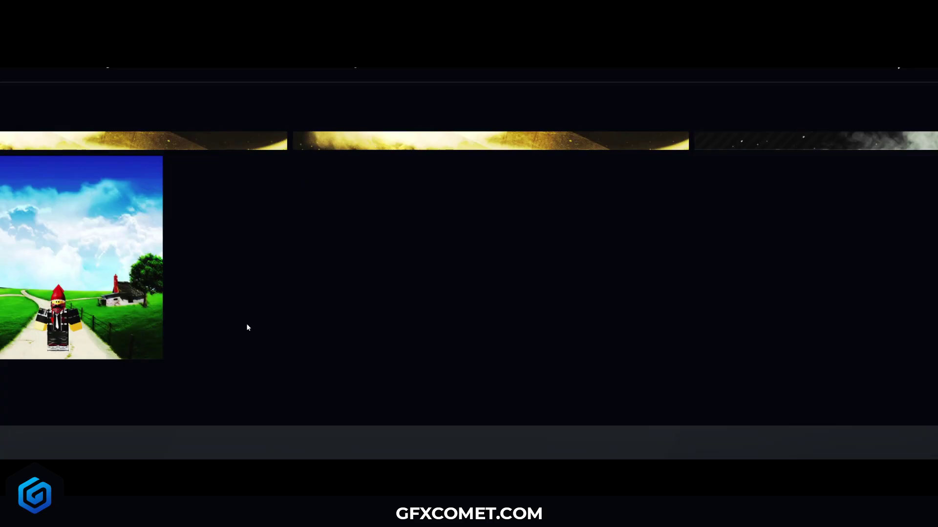
Scroll to the CODITE deviation's details and highlight 2014 in its published date.
{"action": "scroll", "coordinate": [274, 302], "scroll_direction": "down", "scroll_amount": 2}
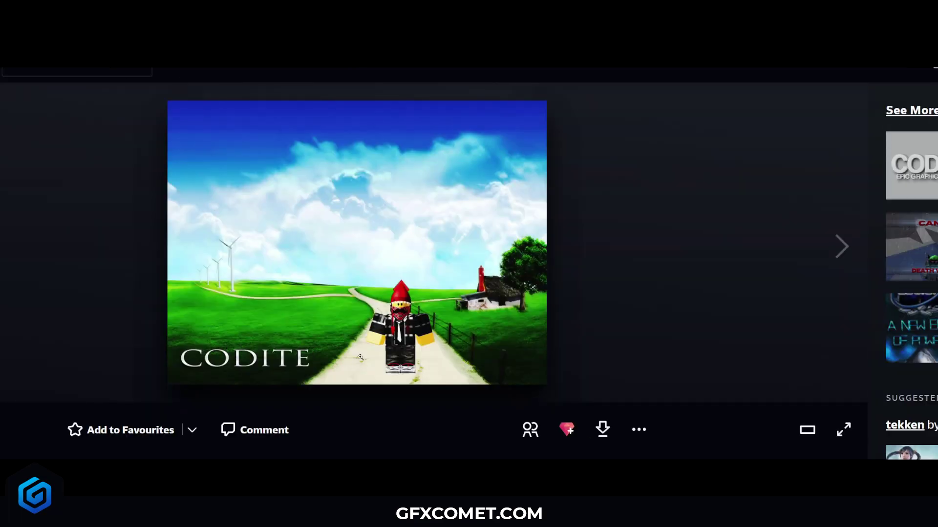
{"action": "scroll", "coordinate": [436, 382], "scroll_direction": "down", "scroll_amount": 3}
{"action": "scroll", "coordinate": [355, 410], "scroll_direction": "down", "scroll_amount": 2}
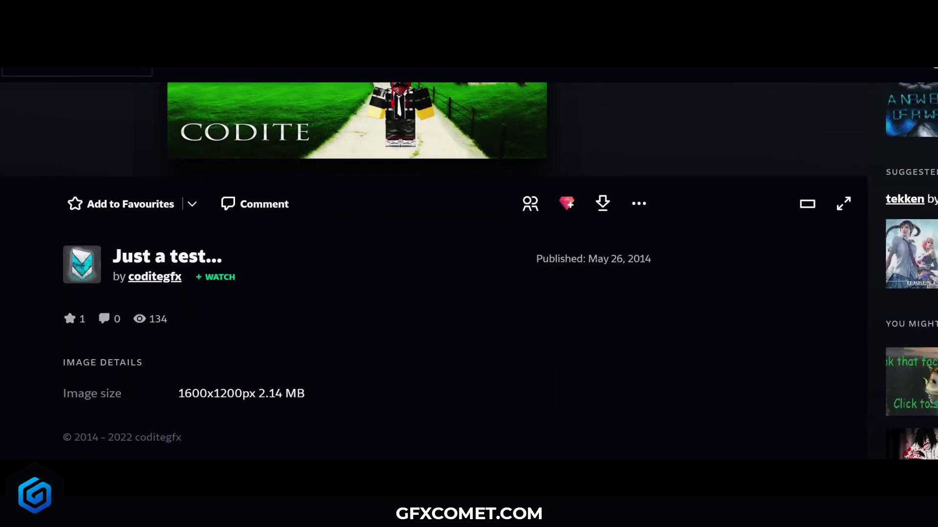
{"action": "left_click_drag", "start_coordinate": [598, 259], "coordinate": [668, 257]}
{"action": "left_click", "coordinate": [653, 263]}
{"action": "left_click", "coordinate": [670, 261]}
{"action": "scroll", "coordinate": [289, 318], "scroll_direction": "up", "scroll_amount": 5}
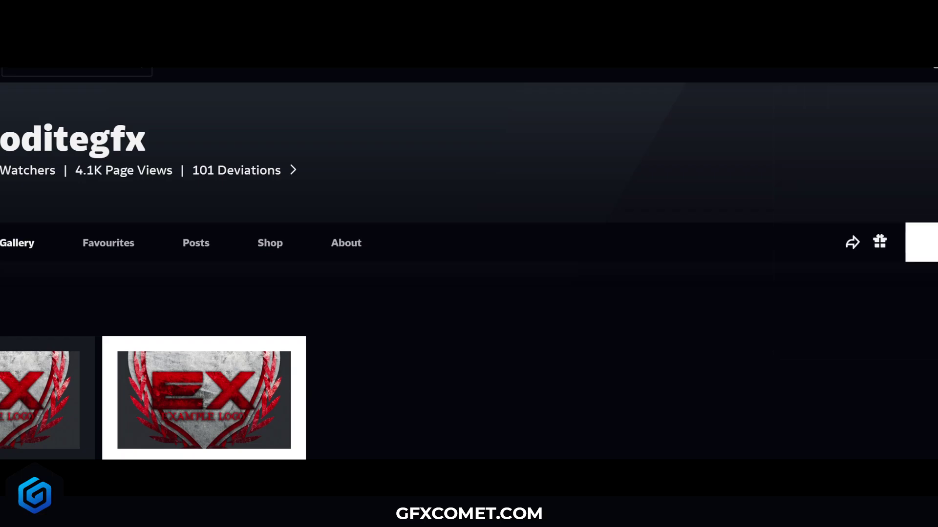
Scroll down and back up through the artist's DeviantArt gallery rows.
{"action": "scroll", "coordinate": [655, 361], "scroll_direction": "down", "scroll_amount": 10}
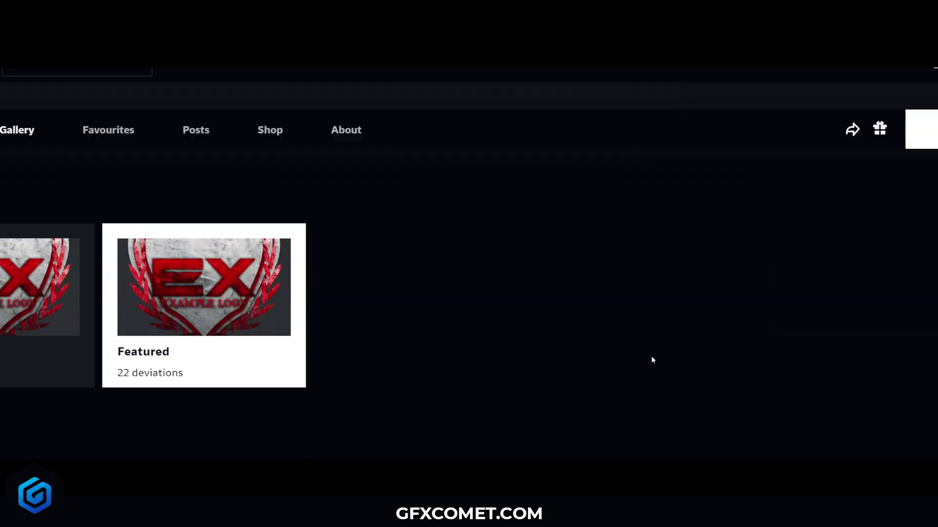
{"action": "scroll", "coordinate": [642, 360], "scroll_direction": "down", "scroll_amount": 3}
{"action": "scroll", "coordinate": [680, 333], "scroll_direction": "up", "scroll_amount": 1}
{"action": "scroll", "coordinate": [682, 333], "scroll_direction": "up", "scroll_amount": 2}
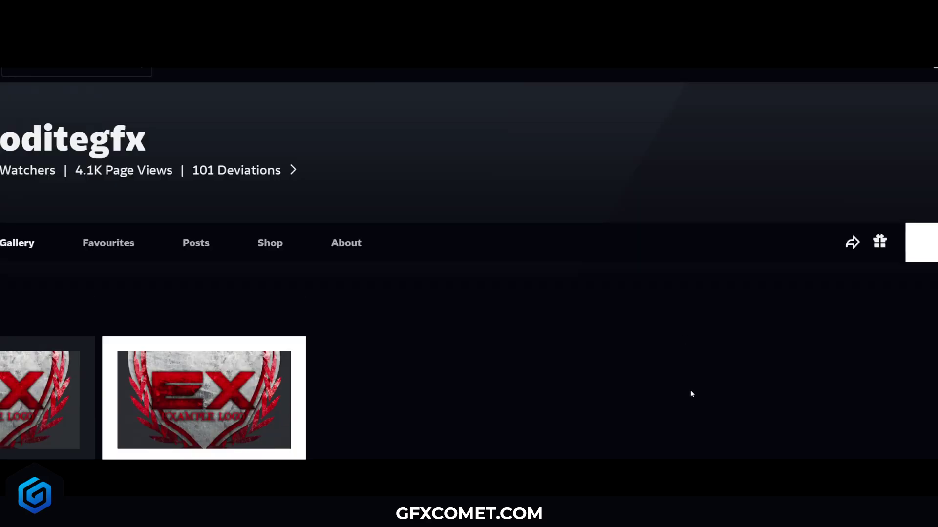
{"action": "scroll", "coordinate": [694, 391], "scroll_direction": "down", "scroll_amount": 8}
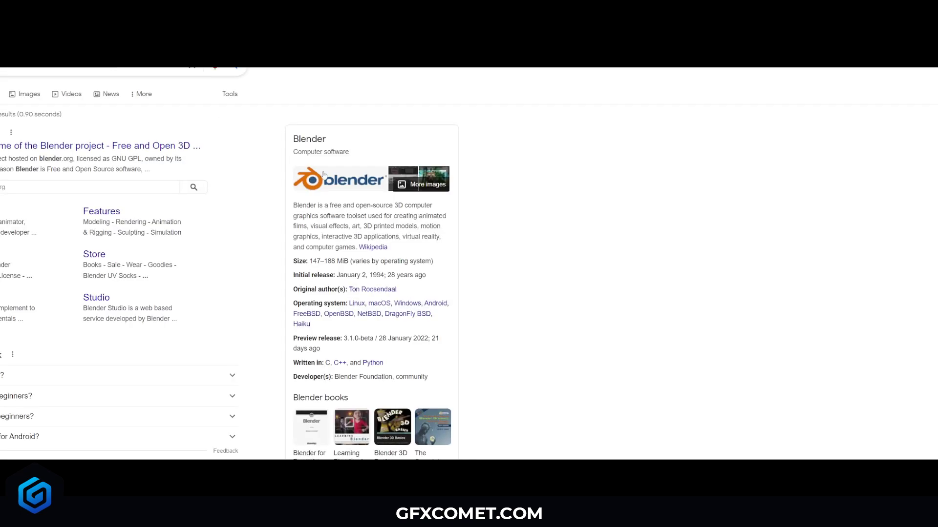
Scroll the Blender results and open the related Cinema 4D search.
{"action": "scroll", "coordinate": [325, 256], "scroll_direction": "down", "scroll_amount": 3}
{"action": "scroll", "coordinate": [324, 257], "scroll_direction": "up", "scroll_amount": 3}
{"action": "scroll", "coordinate": [325, 257], "scroll_direction": "down", "scroll_amount": 5}
{"action": "left_click", "coordinate": [349, 380]}
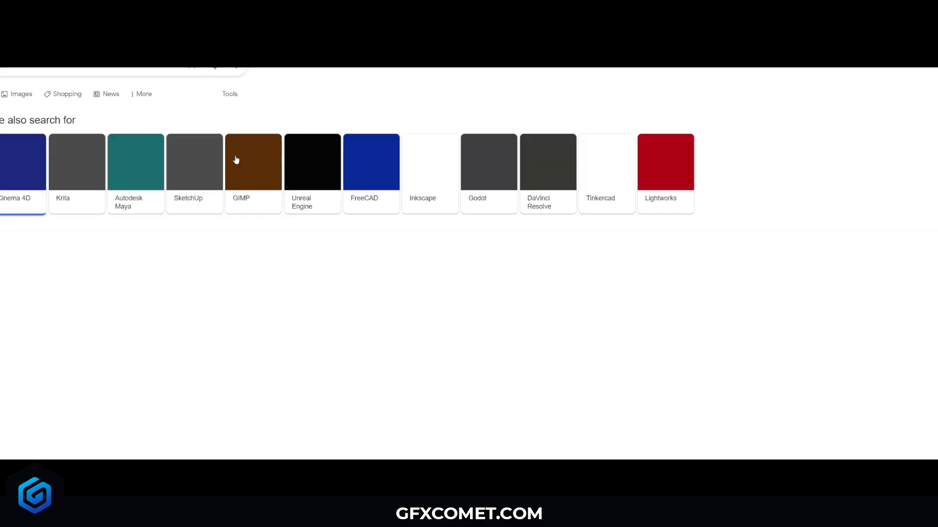
{"action": "scroll", "coordinate": [220, 350], "scroll_direction": "down", "scroll_amount": 2}
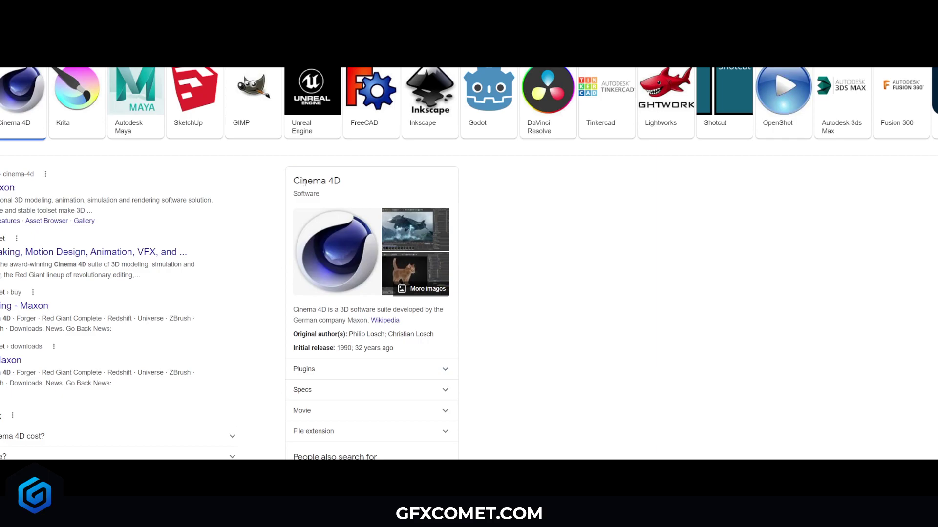
{"action": "scroll", "coordinate": [256, 309], "scroll_direction": "up", "scroll_amount": 2}
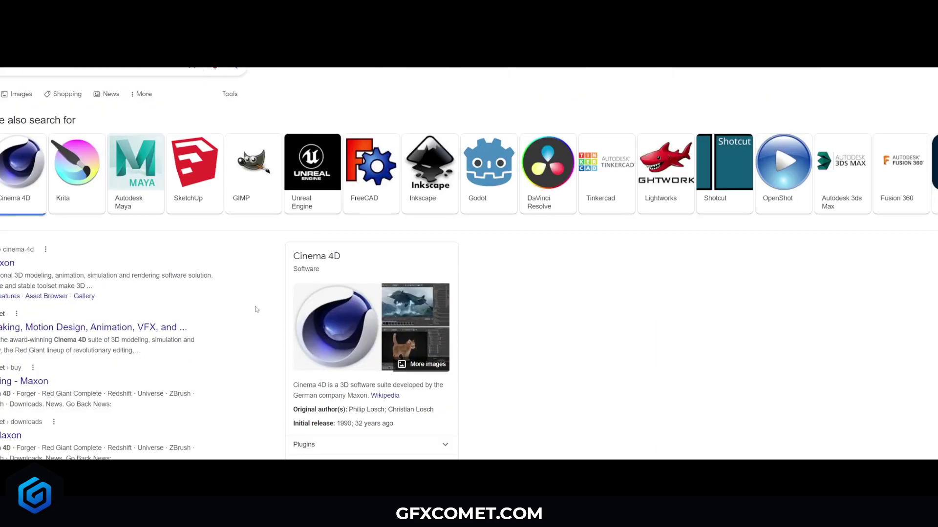
Go back to the Blender results and scroll through them again.
{"action": "key", "text": "alt+Left"}
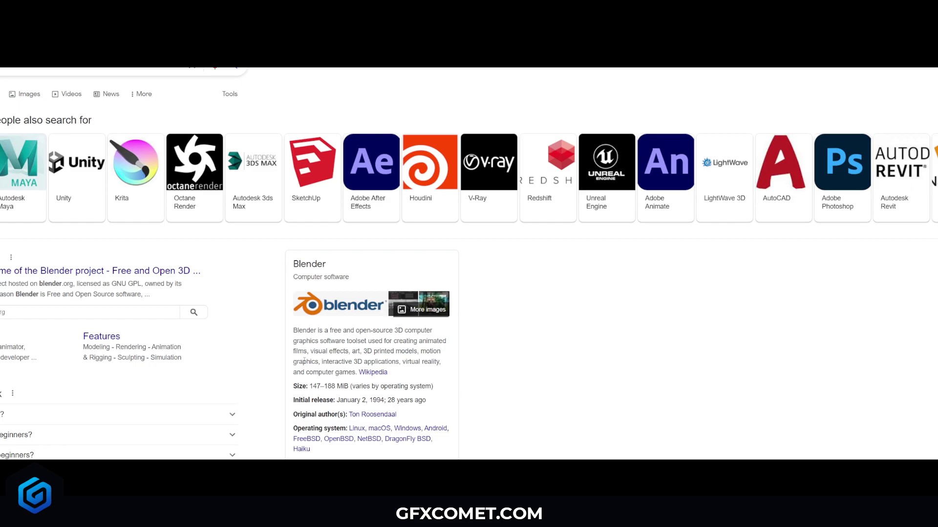
{"action": "scroll", "coordinate": [335, 341], "scroll_direction": "down", "scroll_amount": 2}
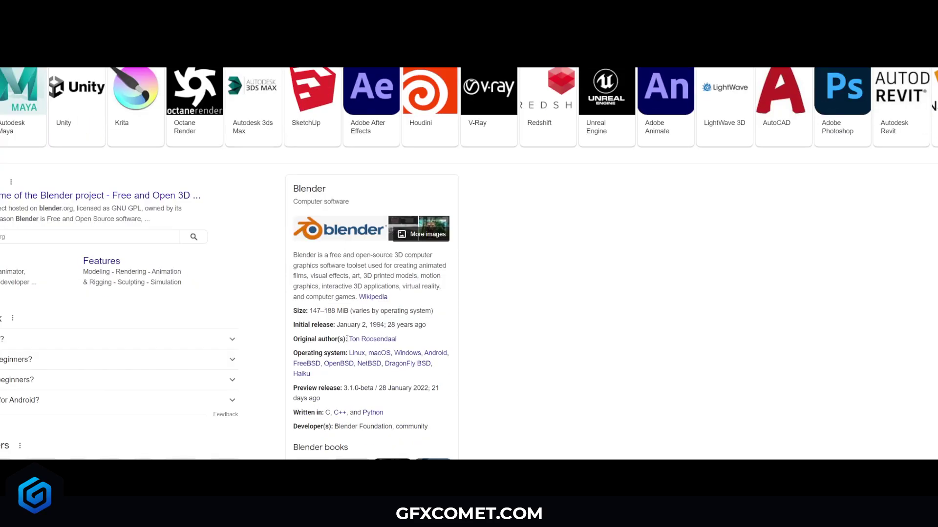
{"action": "scroll", "coordinate": [303, 359], "scroll_direction": "up", "scroll_amount": 2}
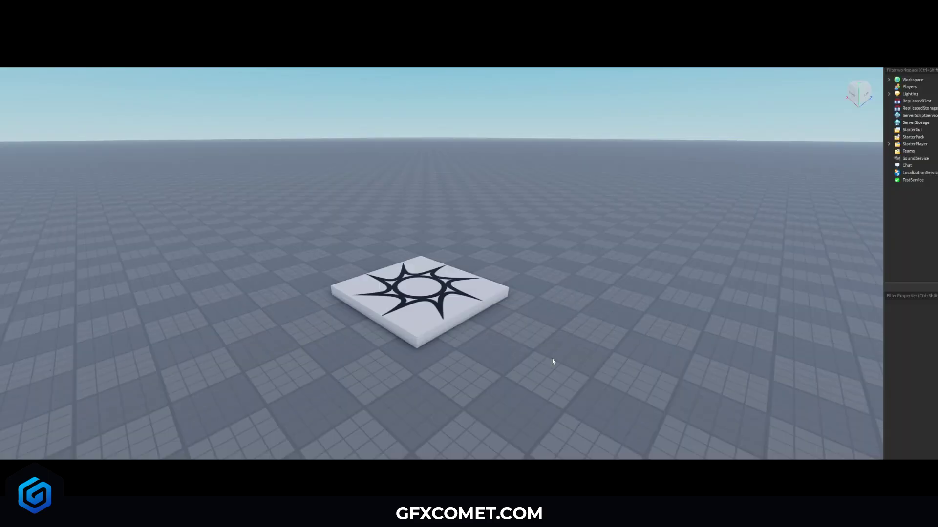
Orbit and zoom the Roblox Studio view around the sunburst-decorated part.
{"action": "right_click_drag", "start_coordinate": [561, 336], "coordinate": [560, 334]}
{"action": "scroll", "coordinate": [560, 334], "scroll_direction": "up", "scroll_amount": 5}
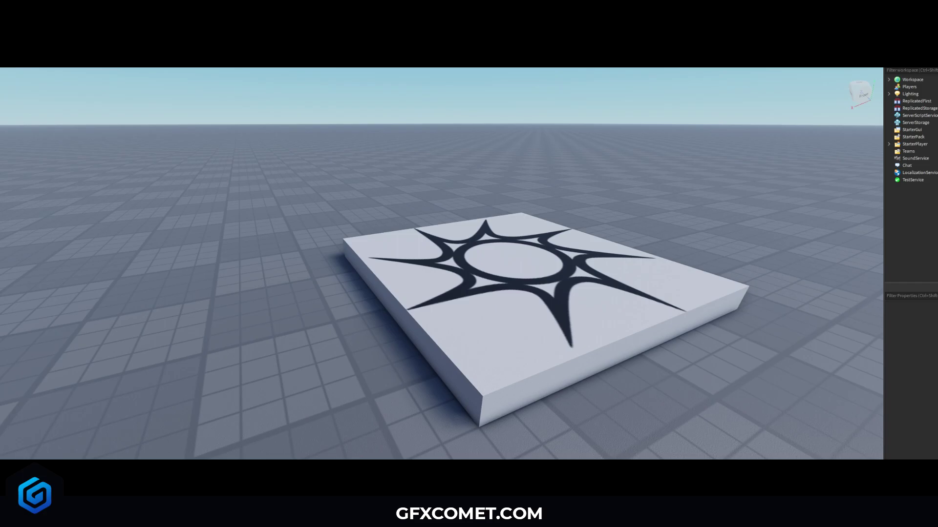
{"action": "scroll", "coordinate": [176, 352], "scroll_direction": "down", "scroll_amount": 4}
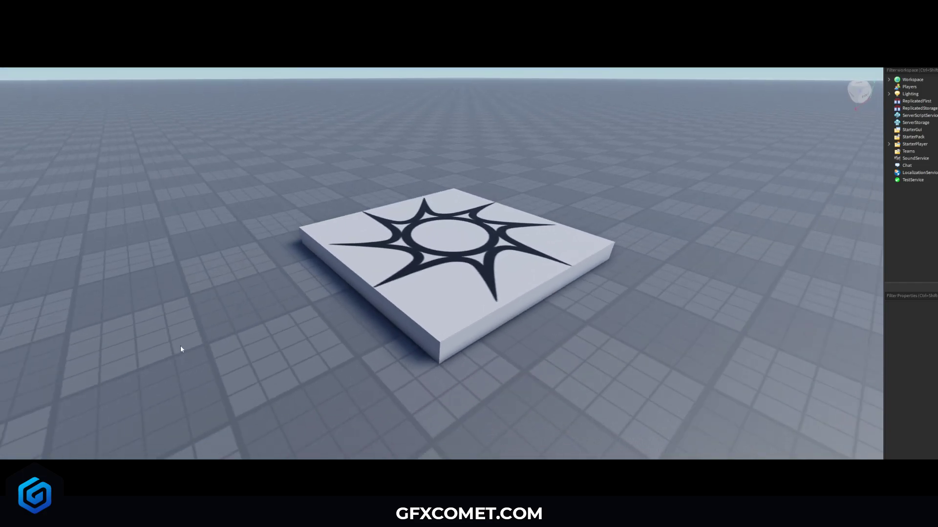
{"action": "scroll", "coordinate": [181, 349], "scroll_direction": "down", "scroll_amount": 2}
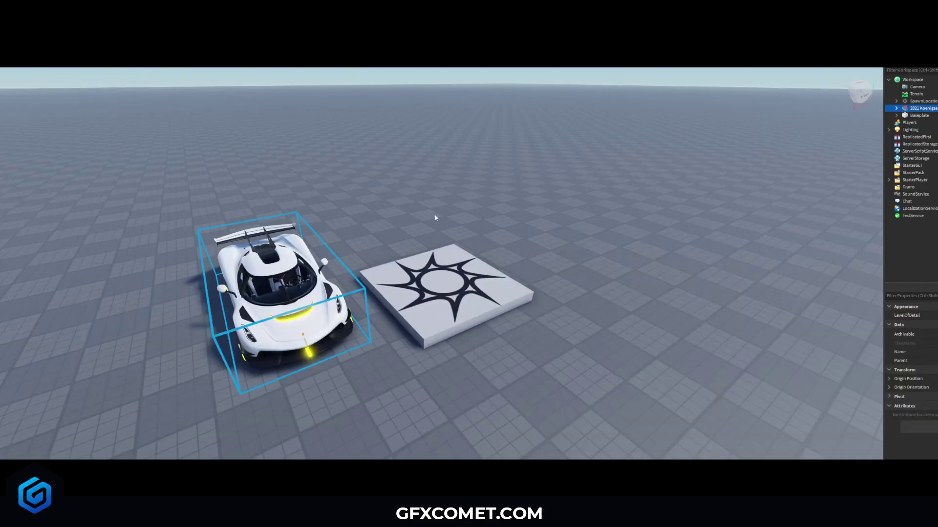
{"action": "scroll", "coordinate": [433, 214], "scroll_direction": "up", "scroll_amount": 5}
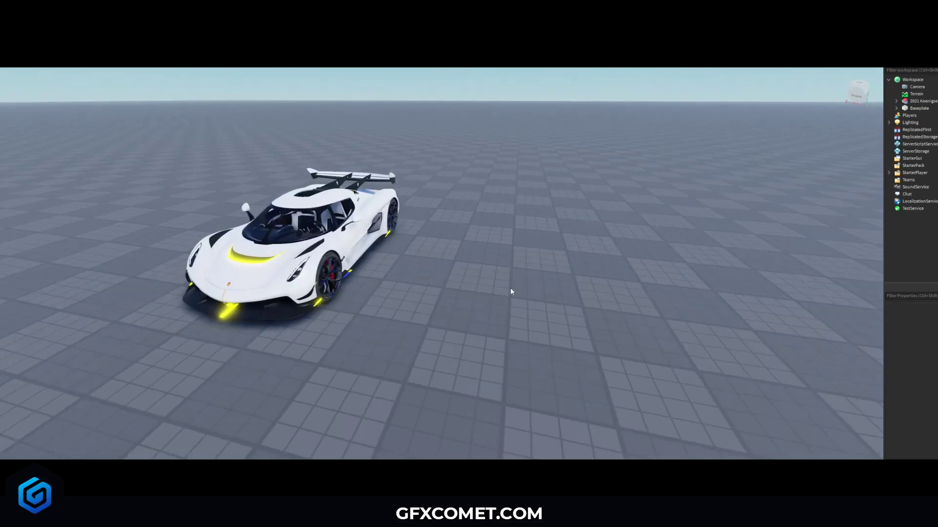
{"action": "scroll", "coordinate": [510, 292], "scroll_direction": "up", "scroll_amount": 6}
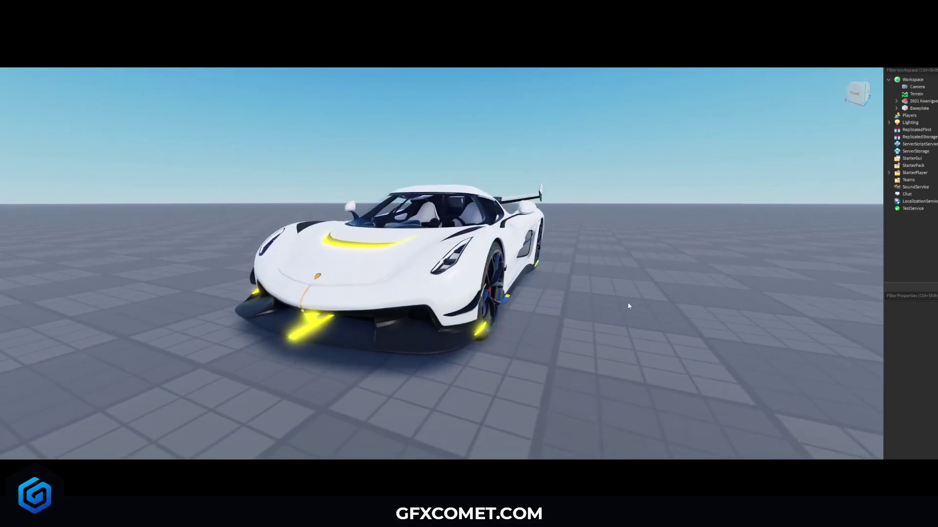
{"action": "scroll", "coordinate": [672, 325], "scroll_direction": "up", "scroll_amount": 5}
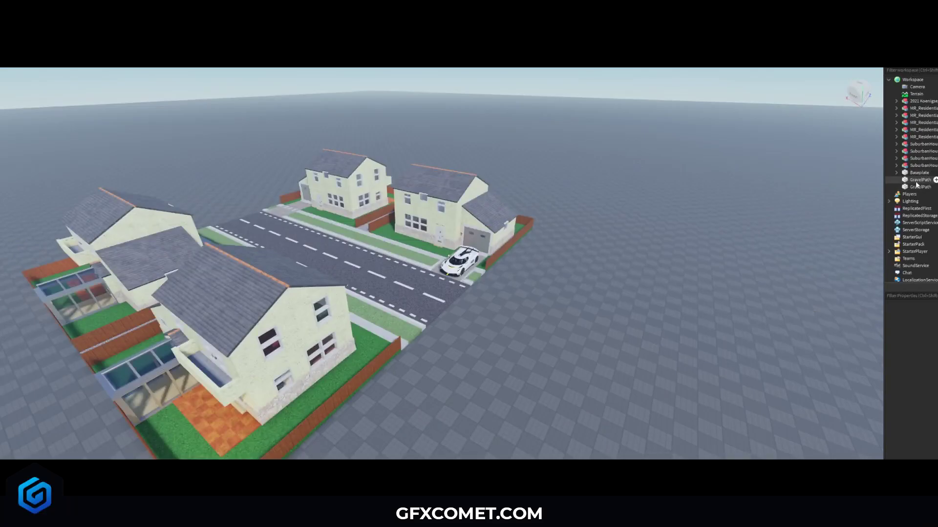
Group the house models into one Model and drag a duplicate to the opposite side of the street.
{"action": "left_click", "coordinate": [920, 180]}
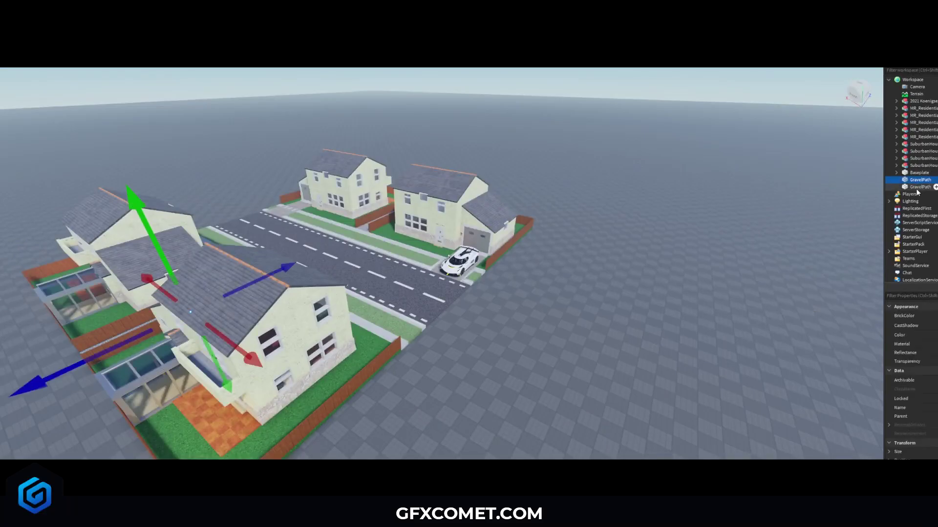
{"action": "key", "text": "Up"}
{"action": "key", "text": "Up"}
{"action": "key", "text": "Up"}
{"action": "key", "text": "Up"}
{"action": "key", "text": "Up"}
{"action": "key", "text": "Up"}
{"action": "key", "text": "Up"}
{"action": "key", "text": "Up"}
{"action": "key", "text": "Up"}
{"action": "key", "text": "Up"}
{"action": "key", "text": "shift+Down"}
{"action": "key", "text": "shift+Down"}
{"action": "key", "text": "shift+Down"}
{"action": "key", "text": "shift+Down"}
{"action": "key", "text": "shift+Down"}
{"action": "key", "text": "shift+Down"}
{"action": "key", "text": "shift+Down"}
{"action": "key", "text": "shift+Down"}
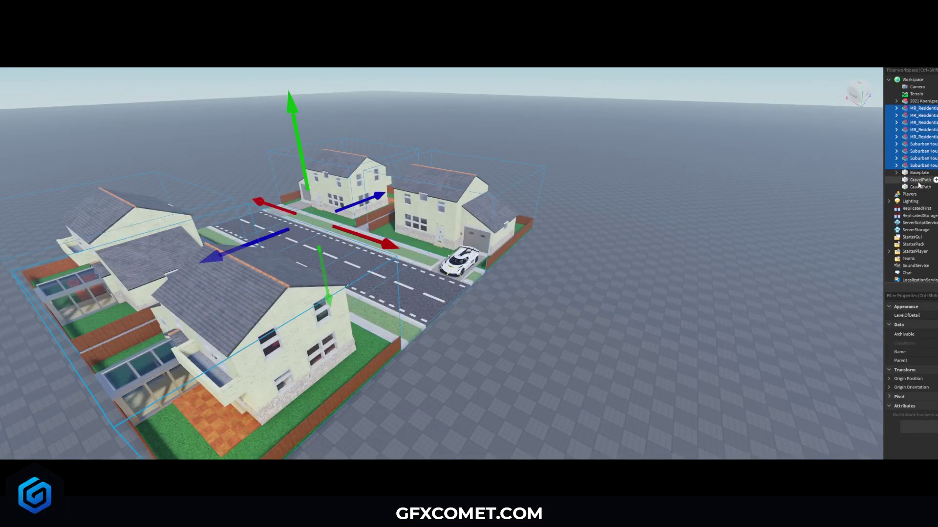
{"action": "key", "text": "ctrl+g"}
{"action": "key", "text": "f"}
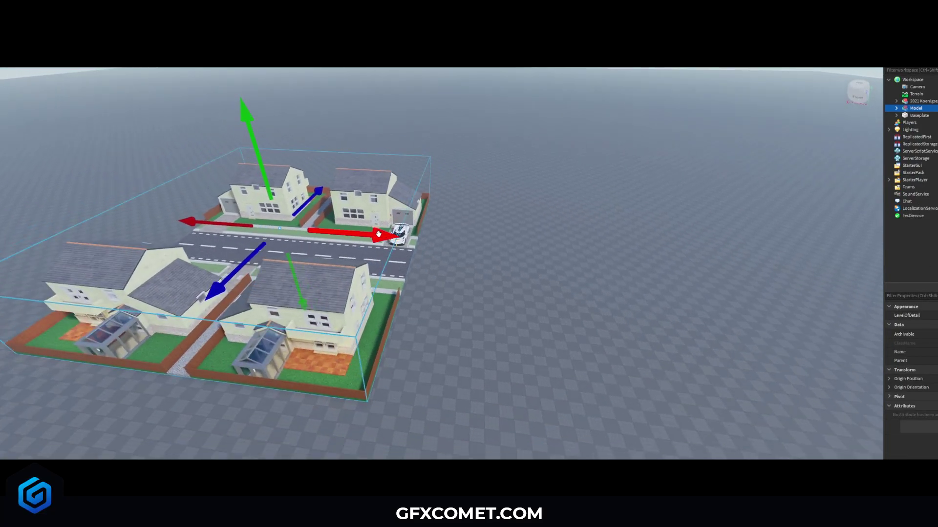
{"action": "key", "text": "ctrl+d"}
{"action": "left_click_drag", "start_coordinate": [378, 235], "coordinate": [644, 252]}
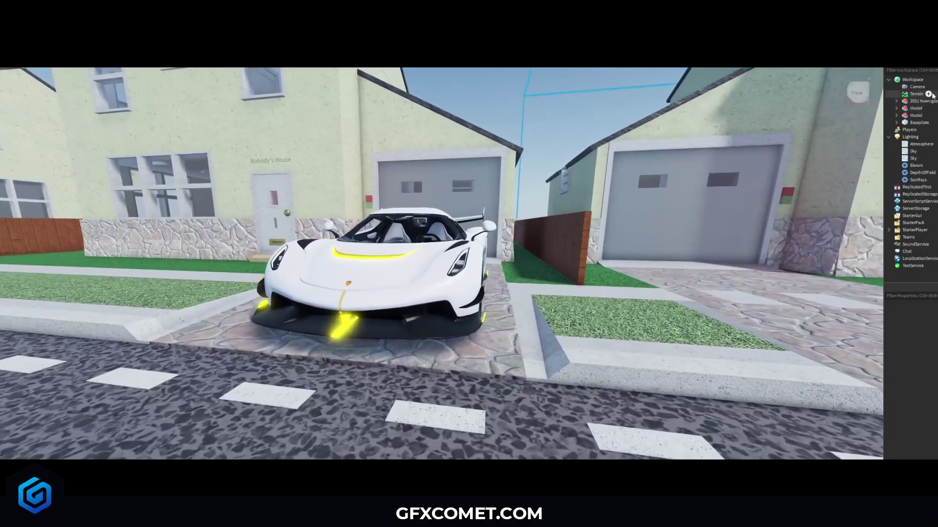
Move the Camera object into StarterGui.
{"action": "left_click", "coordinate": [917, 87]}
{"action": "left_click_drag", "start_coordinate": [916, 87], "coordinate": [911, 215]}
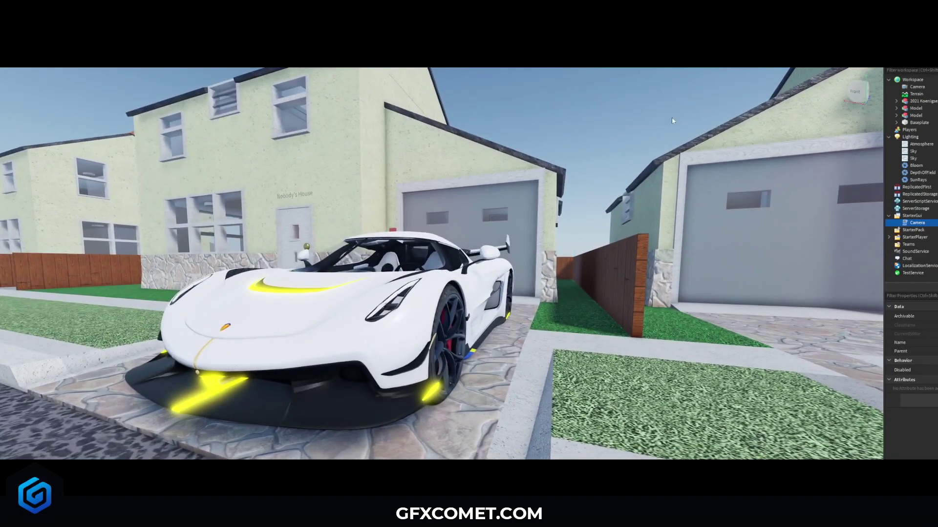
{"action": "left_click", "coordinate": [630, 87]}
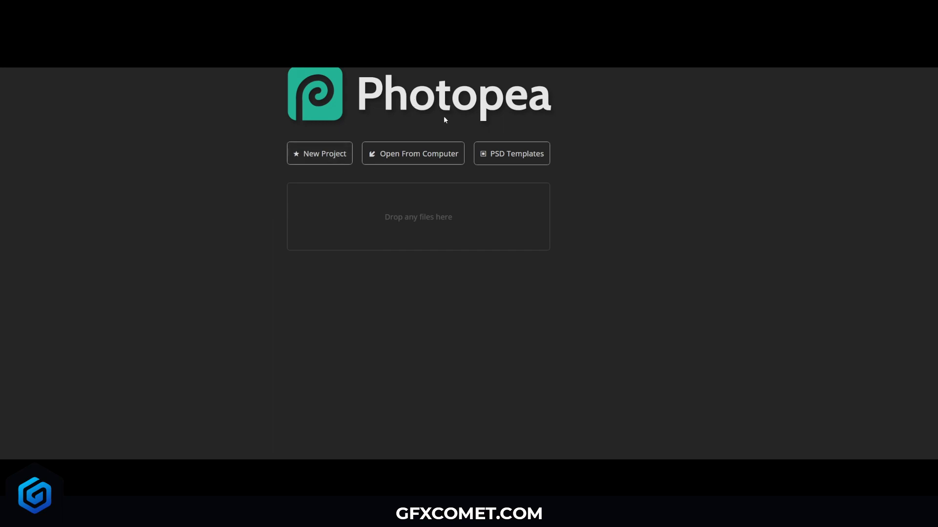
Start a new Photopea project sized 1920 × 1080 pixels at 100 DPI.
{"action": "left_click", "coordinate": [344, 153]}
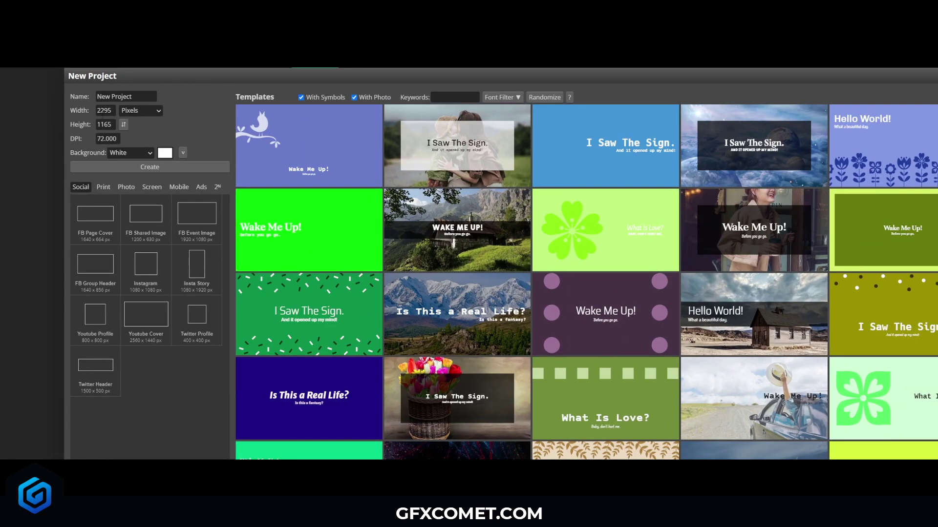
{"action": "key", "text": "Tab"}
{"action": "type", "text": "1920"}
{"action": "key", "text": "Tab"}
{"action": "key", "text": "Tab"}
{"action": "type", "text": "1080"}
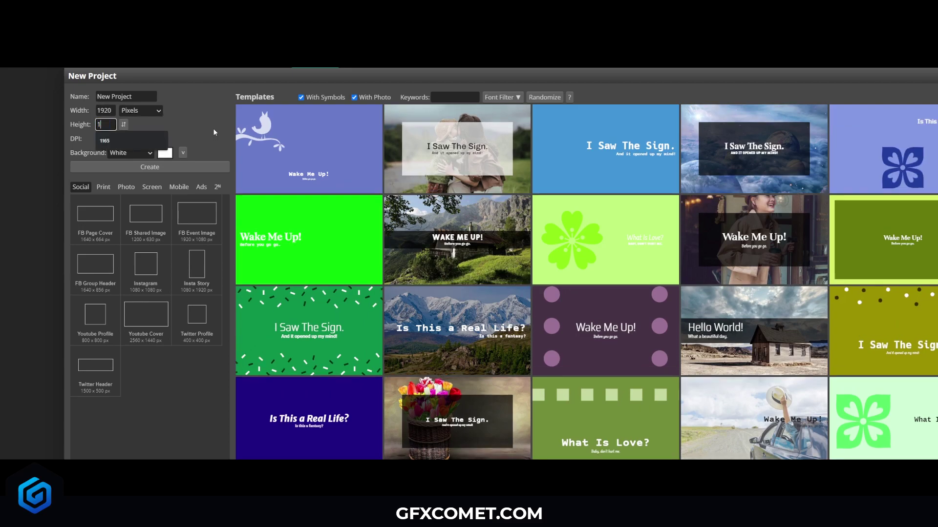
{"action": "key", "text": "Tab"}
{"action": "key", "text": "Tab"}
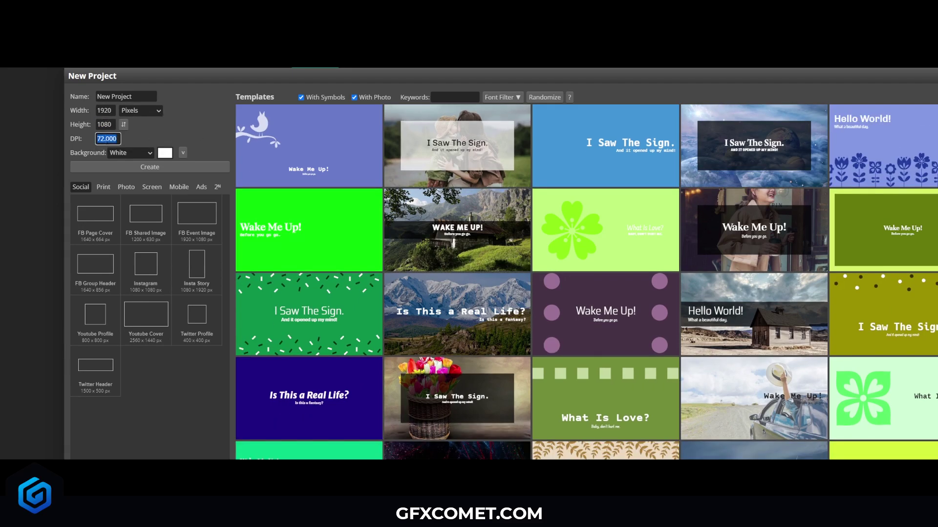
{"action": "type", "text": "100"}
{"action": "key", "text": "shift+Tab"}
{"action": "key", "text": "shift+Tab"}
{"action": "type", "text": "1500"}
{"action": "key", "text": "shift+Tab"}
{"action": "key", "text": "Tab"}
{"action": "type", "text": "1080"}
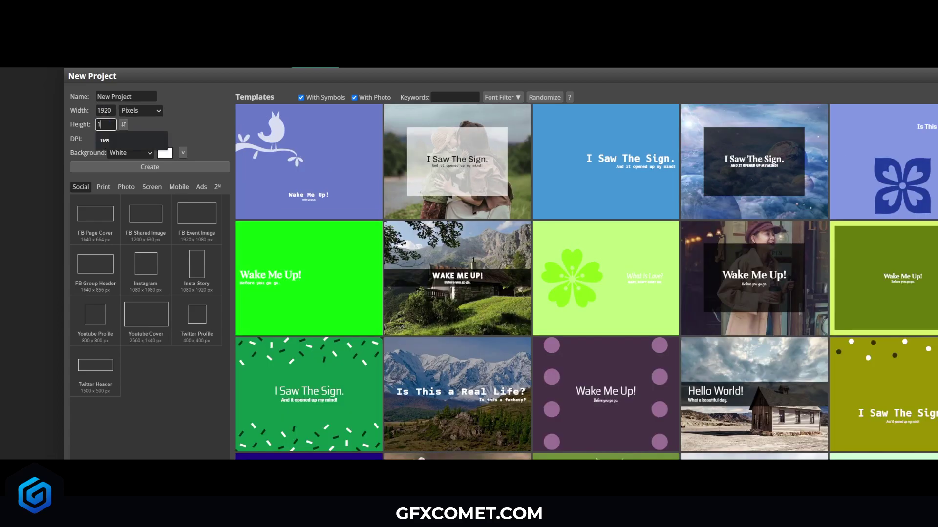
{"action": "key", "text": "Tab"}
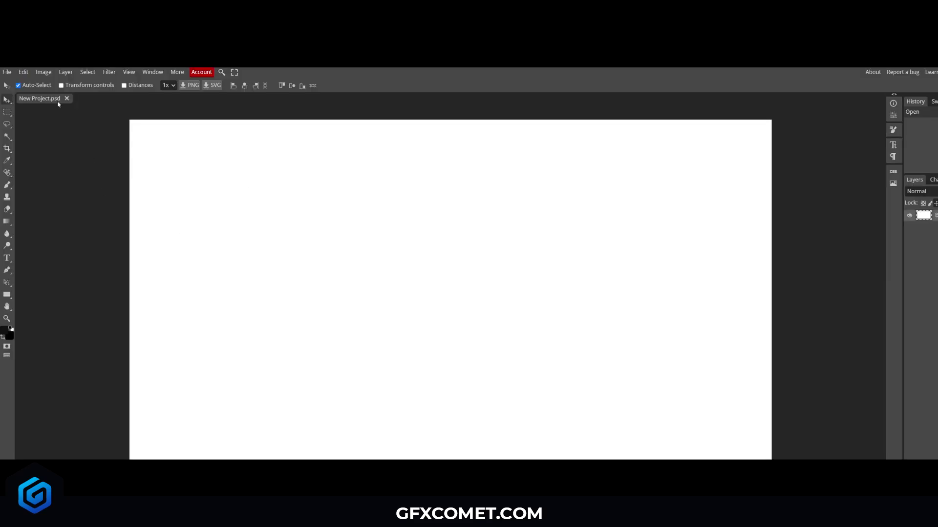
Paste the car screenshot via Edit > Paste and drag it into position on the canvas.
{"action": "left_click", "coordinate": [23, 72]}
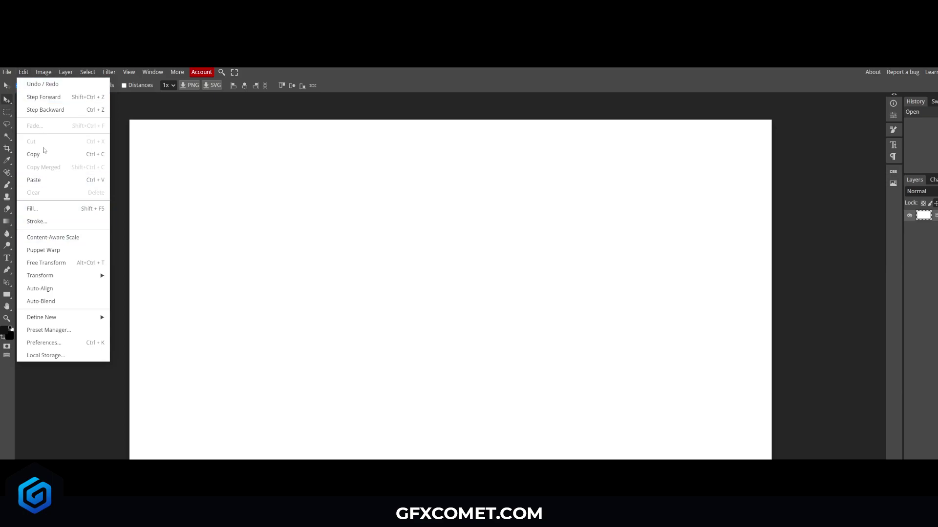
{"action": "left_click", "coordinate": [79, 179]}
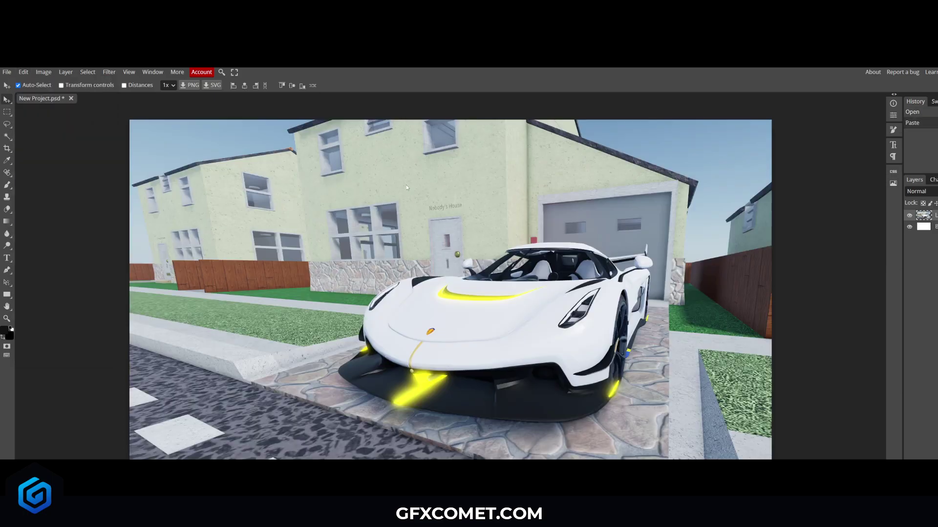
{"action": "left_click_drag", "start_coordinate": [515, 261], "coordinate": [453, 249]}
{"action": "left_click_drag", "start_coordinate": [549, 306], "coordinate": [545, 299]}
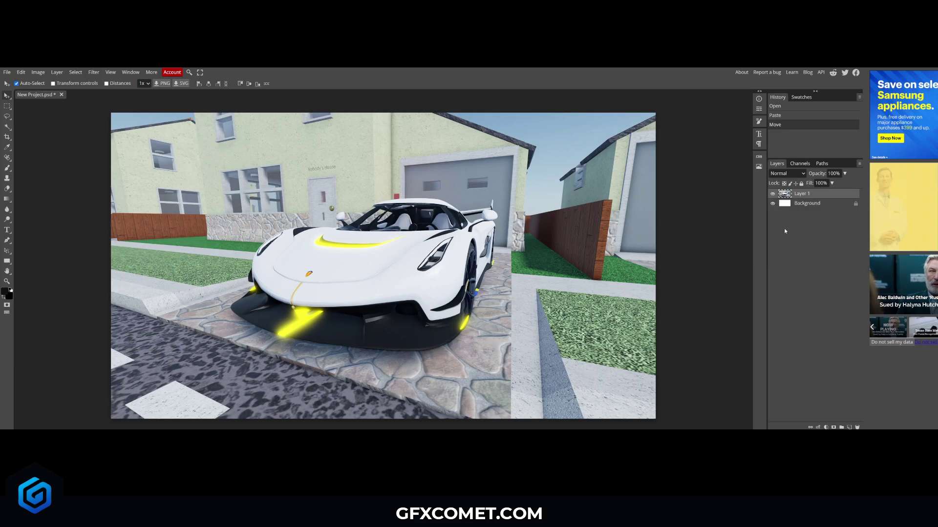
{"action": "left_click_drag", "start_coordinate": [650, 245], "coordinate": [654, 247]}
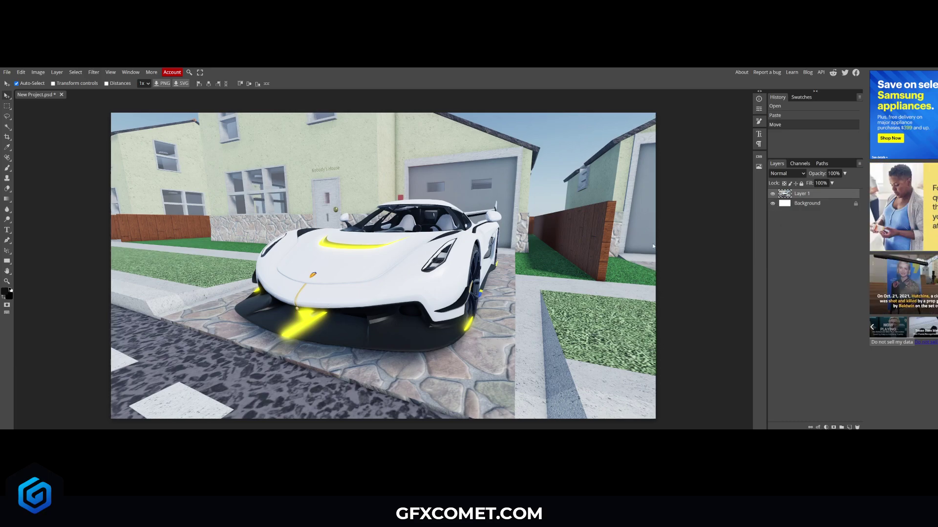
Turn off visibility for Layer 1 and the Background layer.
{"action": "left_click", "coordinate": [772, 195]}
{"action": "left_click", "coordinate": [772, 195]}
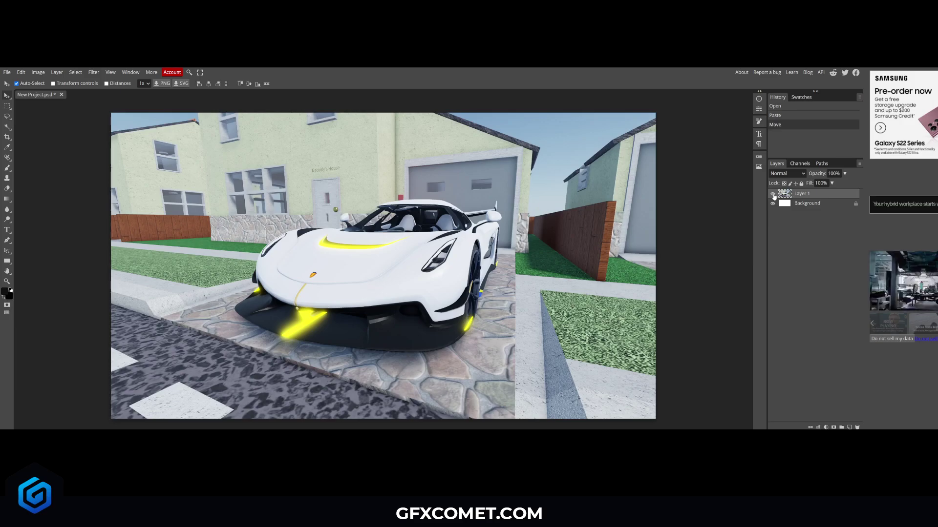
{"action": "left_click", "coordinate": [772, 195]}
{"action": "left_click", "coordinate": [773, 204]}
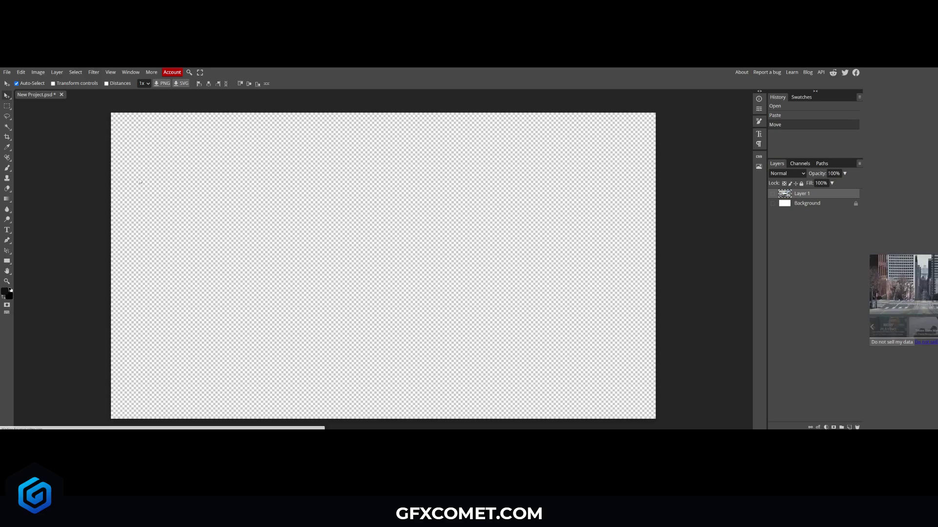
Make the layers visible again and delete the car image layer.
{"action": "left_click", "coordinate": [773, 196]}
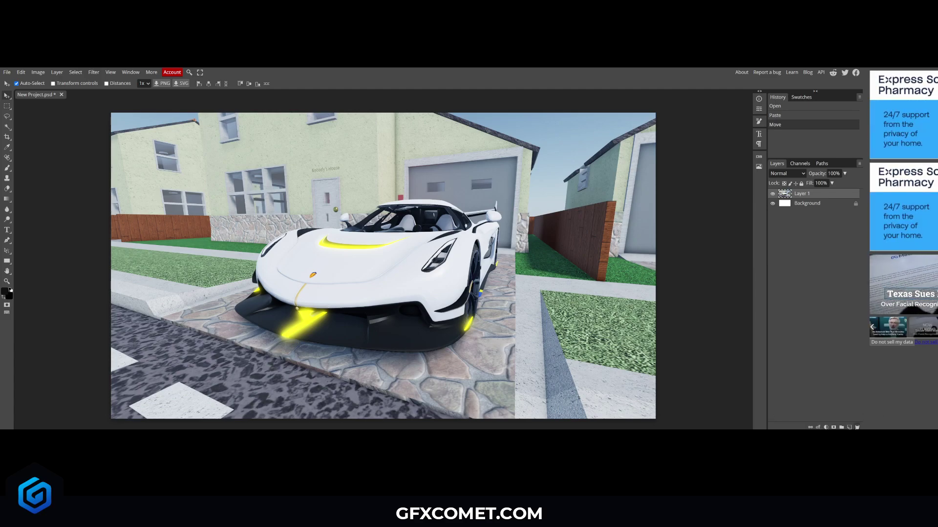
{"action": "key", "text": "Delete"}
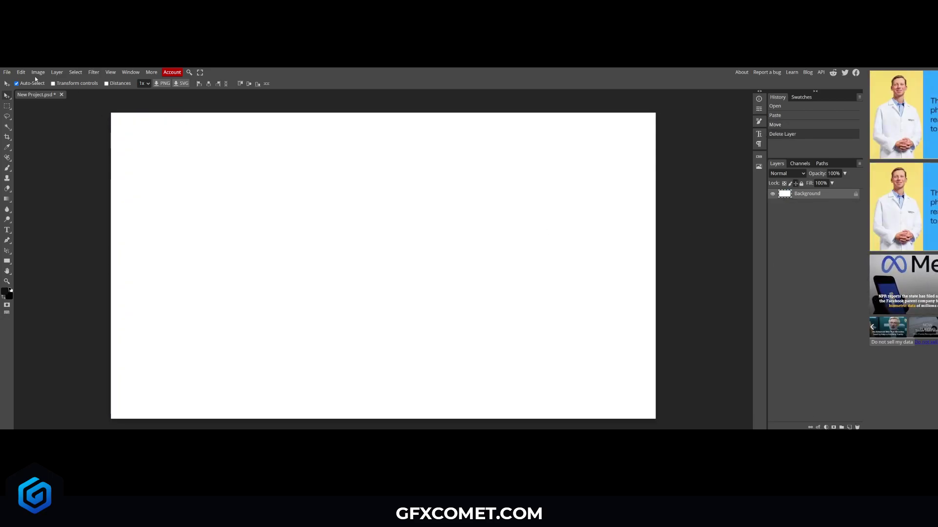
{"action": "left_click", "coordinate": [21, 73]}
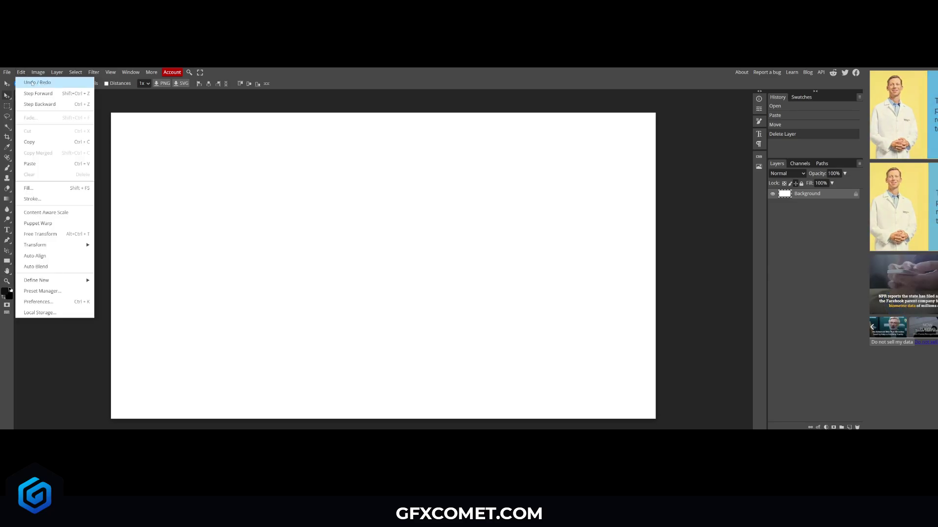
Undo the car layer deletion to restore Layer 1 and show the adjustment layer list.
{"action": "left_click", "coordinate": [37, 82]}
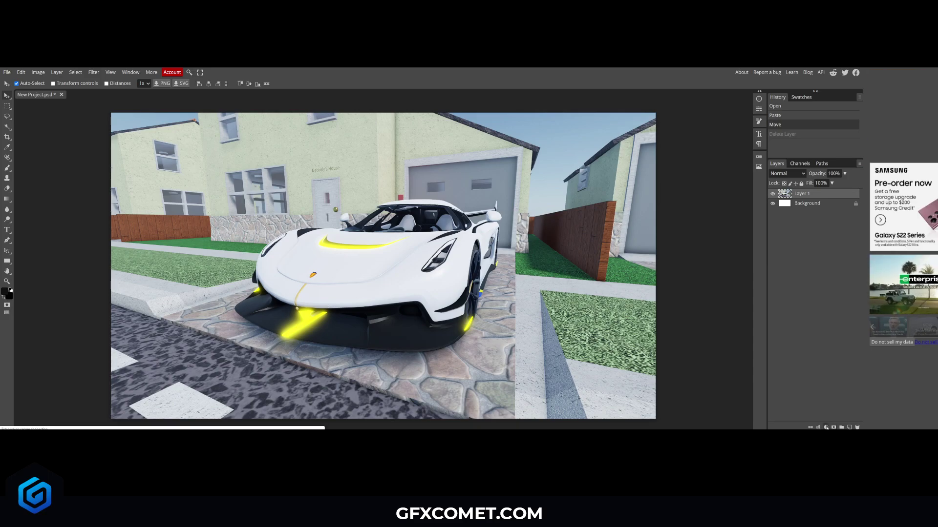
{"action": "left_click", "coordinate": [826, 428]}
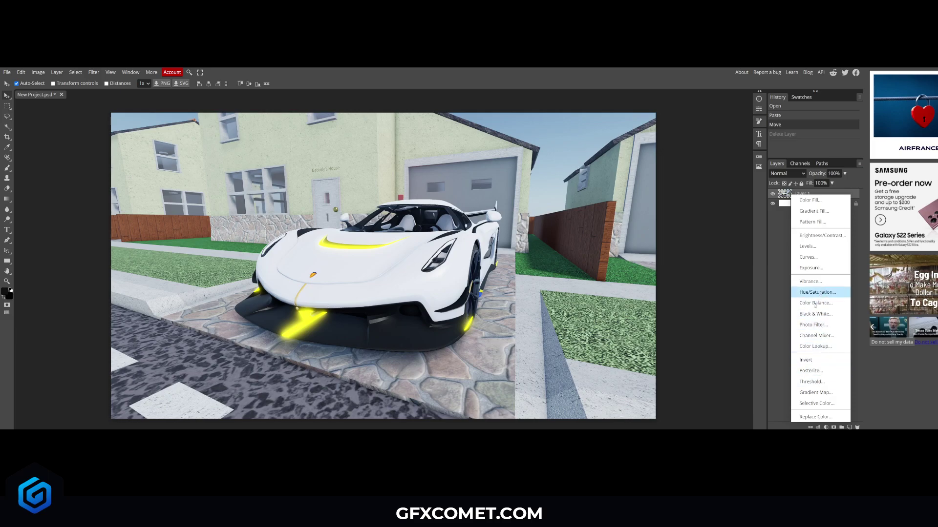
Add a Vibrance adjustment layer at Vibrance 86 and Saturation 70, comparing before and after.
{"action": "left_click", "coordinate": [772, 349]}
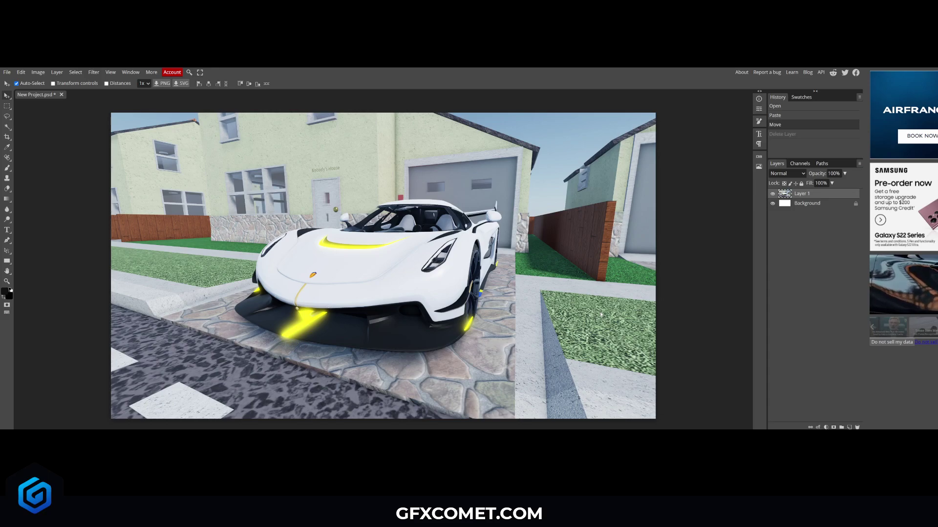
{"action": "left_click", "coordinate": [826, 427]}
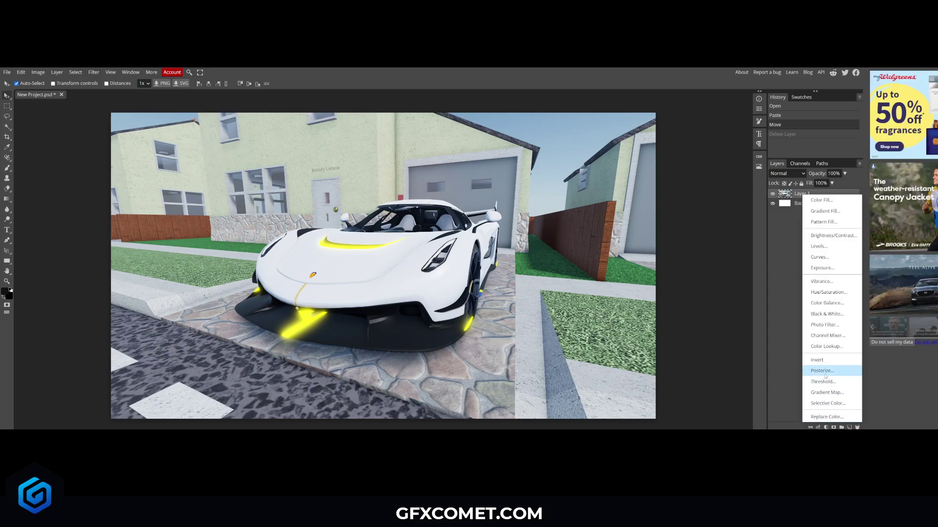
{"action": "left_click", "coordinate": [823, 282]}
{"action": "left_click_drag", "start_coordinate": [695, 147], "coordinate": [606, 167]}
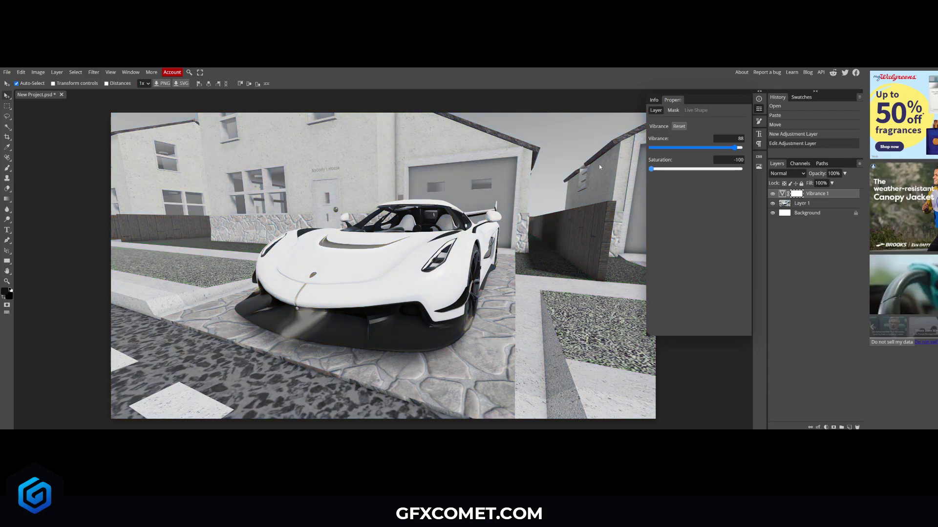
{"action": "left_click_drag", "start_coordinate": [734, 148], "coordinate": [612, 148]}
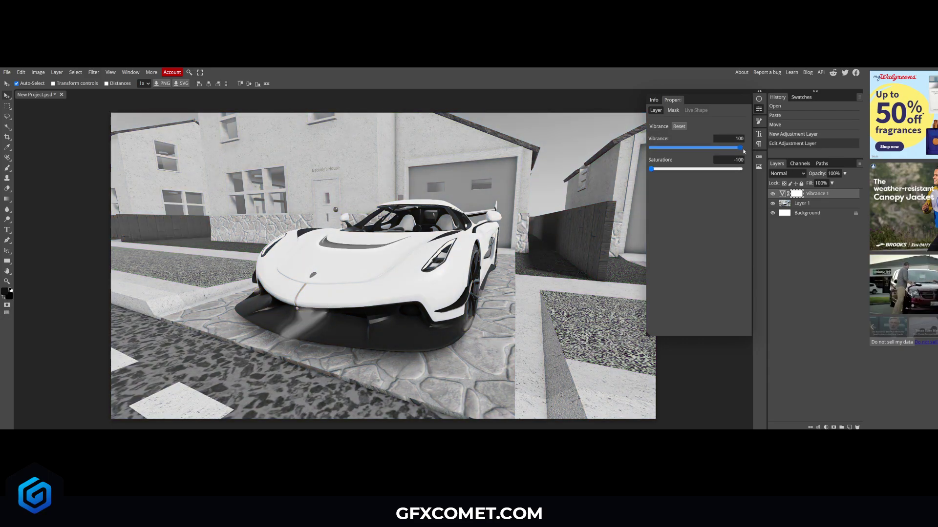
{"action": "left_click_drag", "start_coordinate": [740, 147], "coordinate": [734, 148]}
{"action": "left_click", "coordinate": [727, 169]}
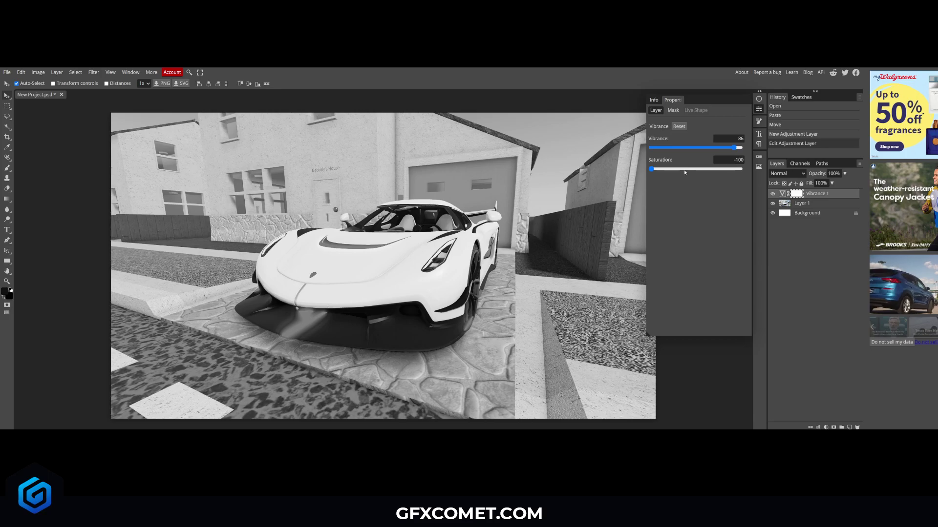
{"action": "left_click", "coordinate": [727, 170]}
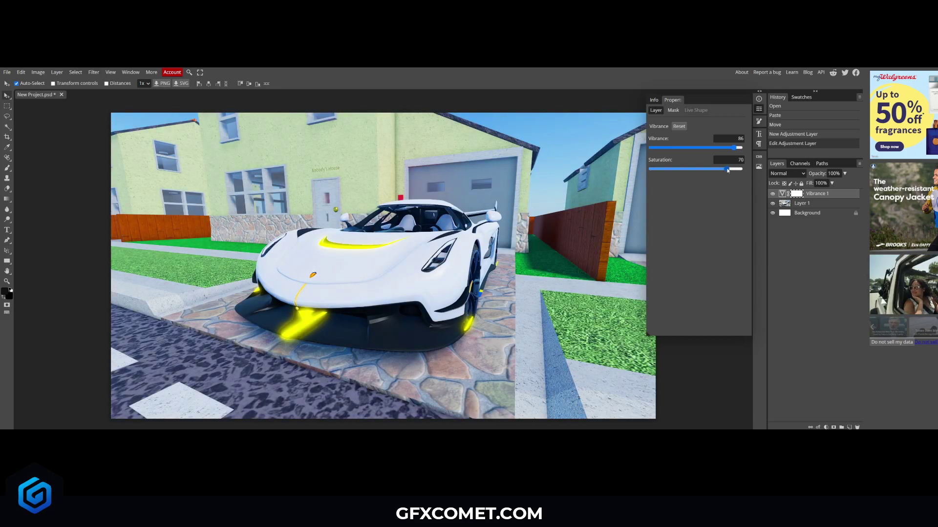
{"action": "left_click", "coordinate": [773, 194]}
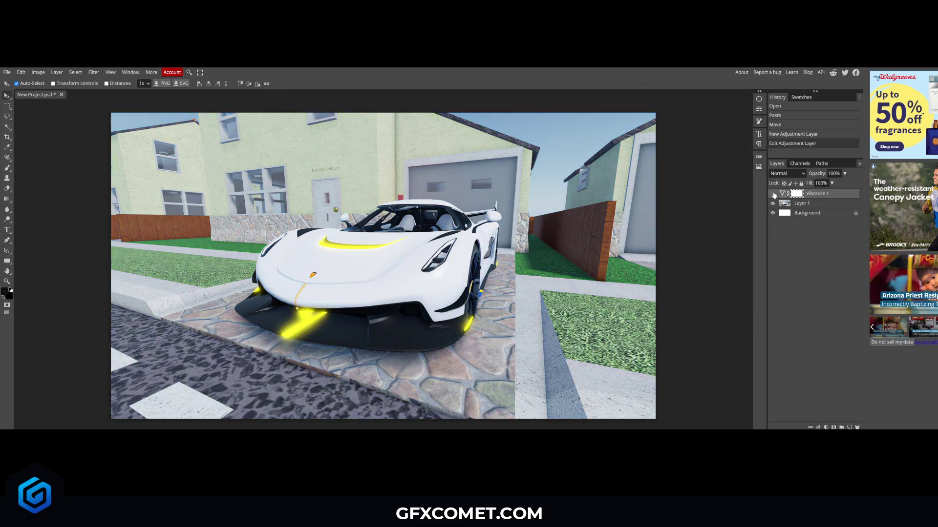
{"action": "left_click", "coordinate": [773, 195]}
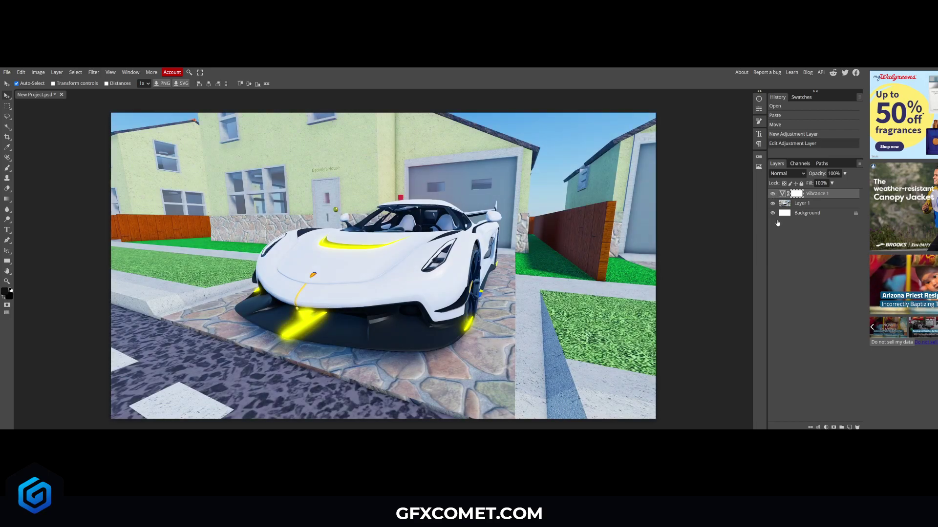
{"action": "left_click", "coordinate": [825, 428]}
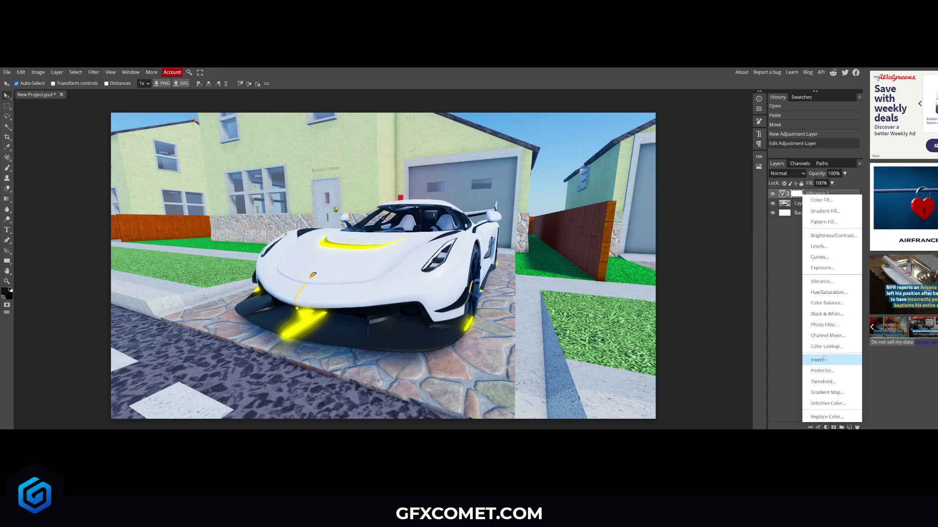
Add a blue Photo Filter adjustment layer at 74% density with Preserve Luminosity on.
{"action": "left_click", "coordinate": [825, 325]}
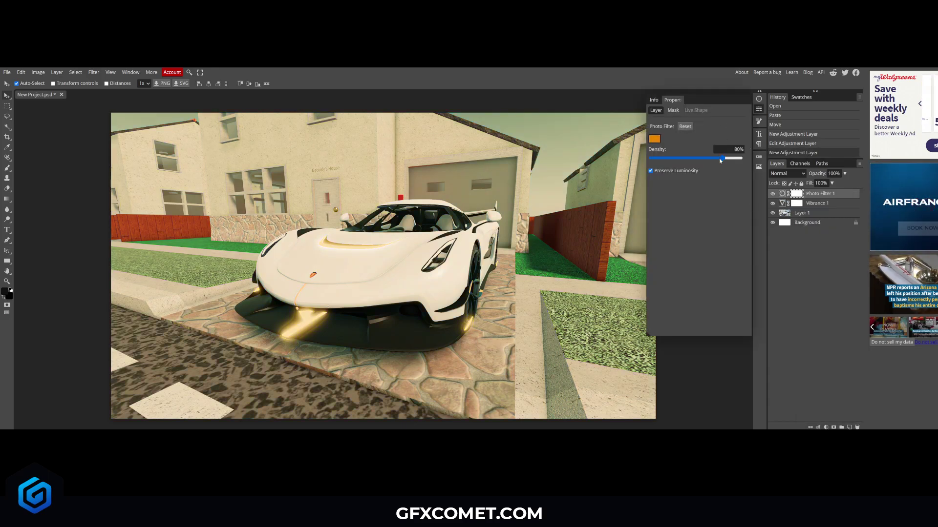
{"action": "mouse_move", "coordinate": [723, 161]}
{"action": "left_mouse_down"}
{"action": "mouse_move", "coordinate": [739, 161]}
{"action": "mouse_move", "coordinate": [650, 159]}
{"action": "mouse_move", "coordinate": [737, 159]}
{"action": "mouse_move", "coordinate": [704, 158]}
{"action": "left_mouse_up"}
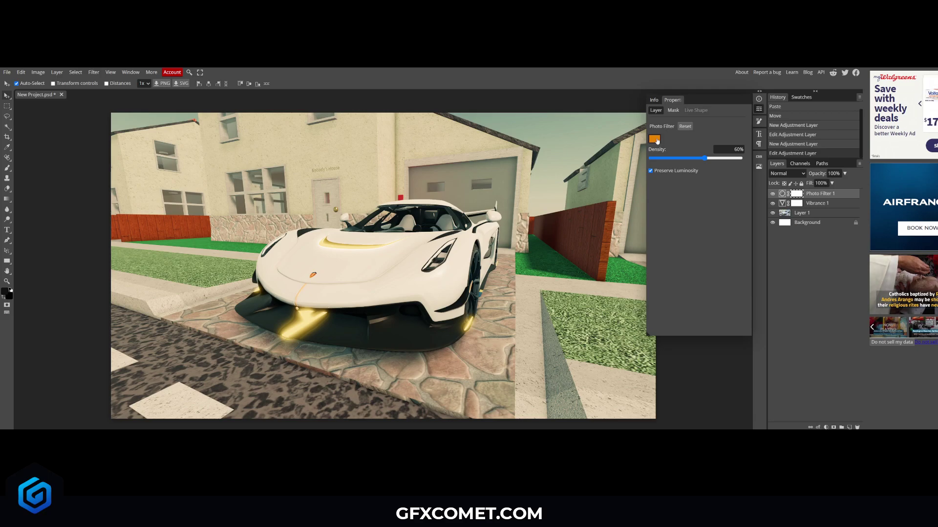
{"action": "left_click", "coordinate": [655, 140]}
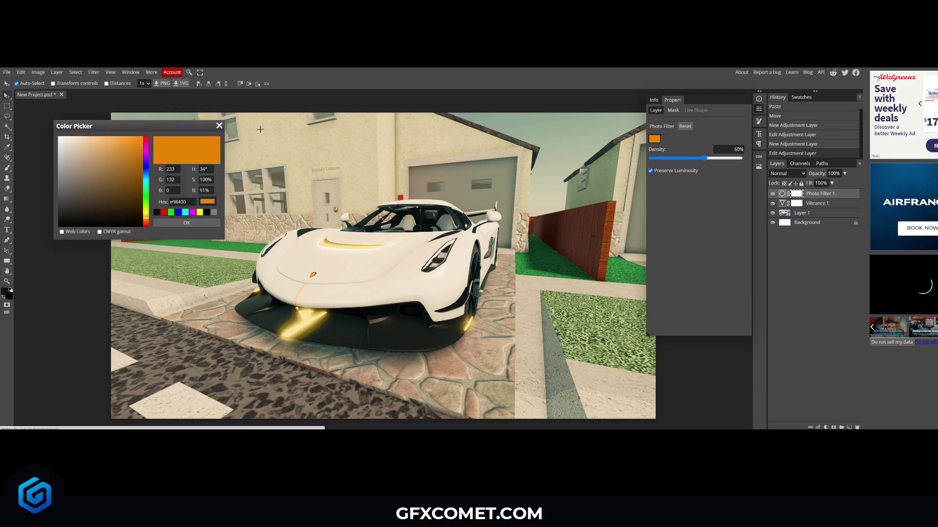
{"action": "left_click_drag", "start_coordinate": [173, 129], "coordinate": [717, 224]}
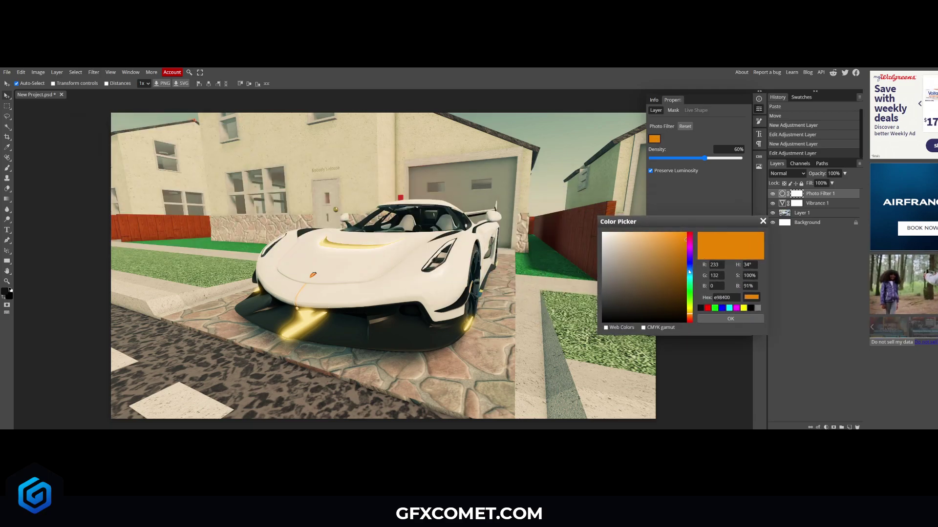
{"action": "left_click", "coordinate": [690, 272]}
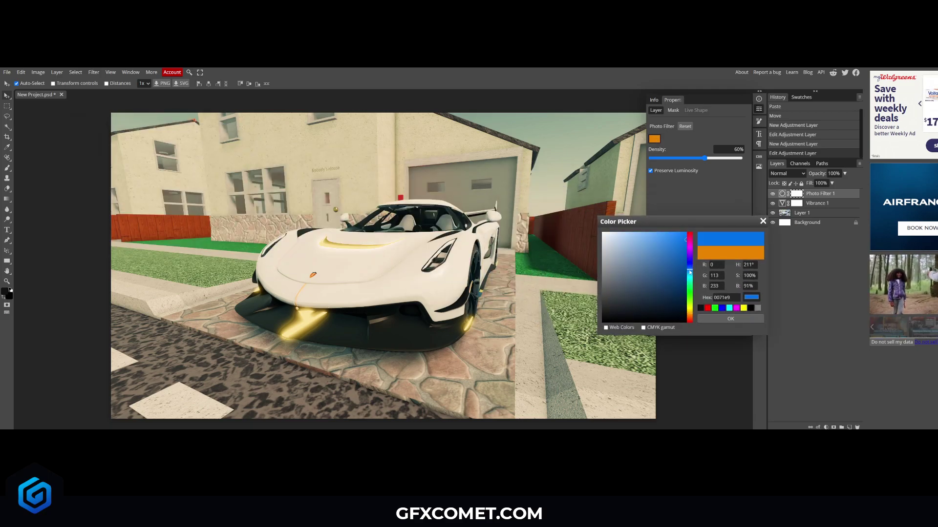
{"action": "left_click", "coordinate": [730, 319]}
{"action": "left_click_drag", "start_coordinate": [705, 157], "coordinate": [740, 160]}
{"action": "left_click", "coordinate": [651, 171]}
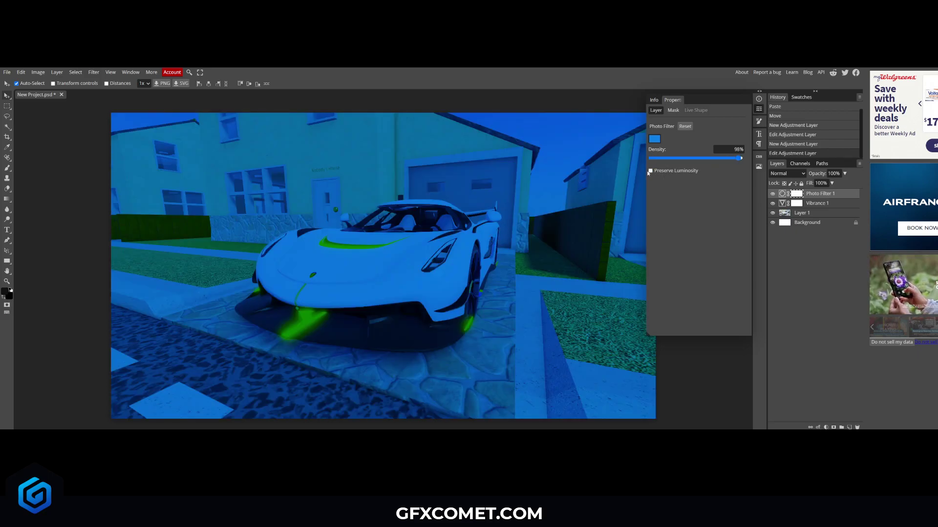
{"action": "left_click", "coordinate": [650, 171]}
{"action": "mouse_move", "coordinate": [722, 158]}
{"action": "left_mouse_down"}
{"action": "mouse_move", "coordinate": [741, 157]}
{"action": "mouse_move", "coordinate": [655, 158]}
{"action": "mouse_move", "coordinate": [721, 156]}
{"action": "left_mouse_up"}
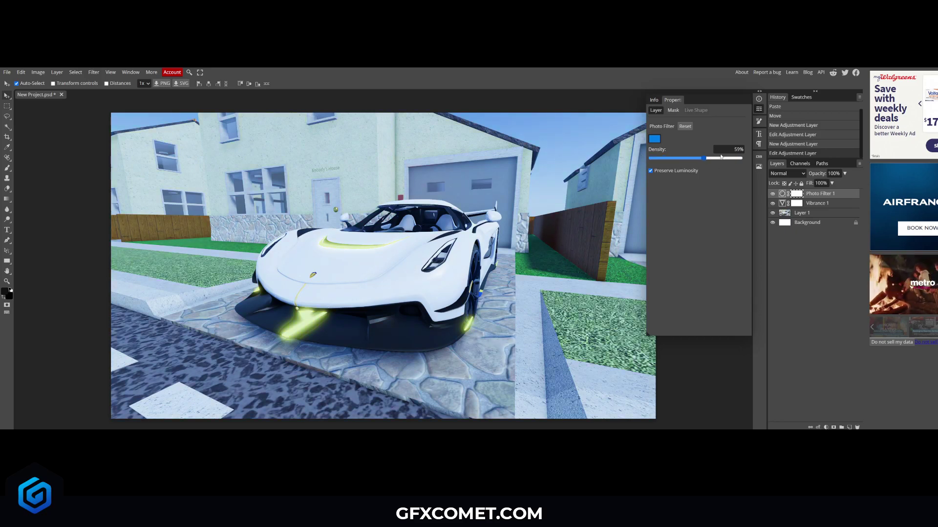
{"action": "left_click", "coordinate": [760, 109]}
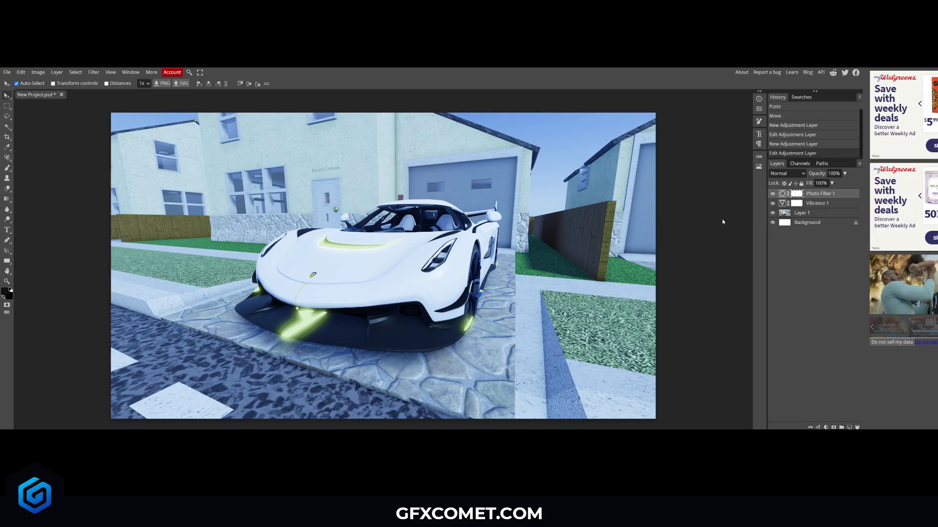
{"action": "left_click", "coordinate": [790, 175]}
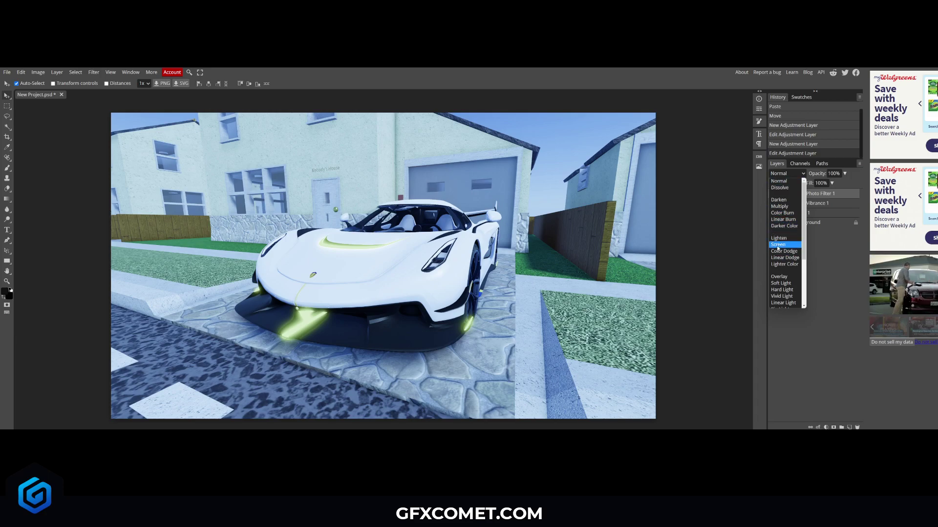
Try Screen and Multiply blending on Photo Filter 1, settling on Soft Light.
{"action": "left_click", "coordinate": [781, 283]}
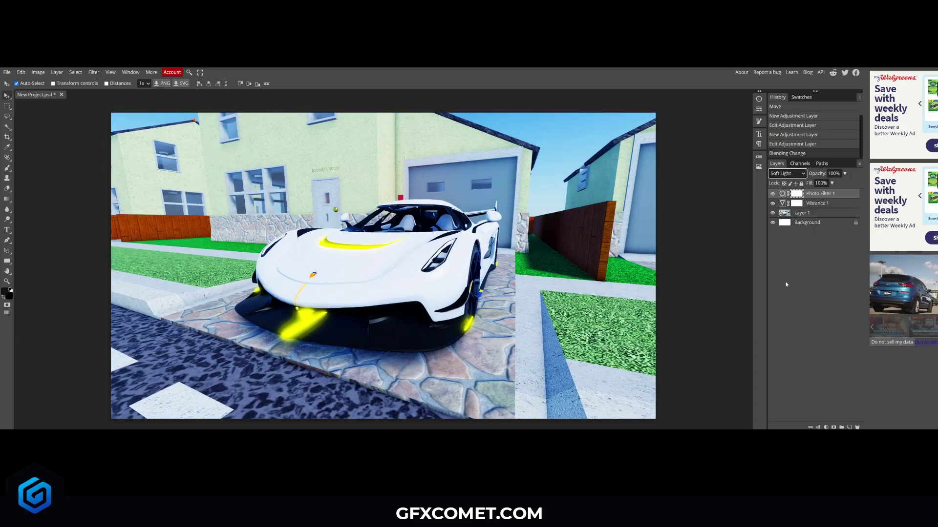
{"action": "left_click", "coordinate": [773, 194]}
{"action": "left_click", "coordinate": [773, 194]}
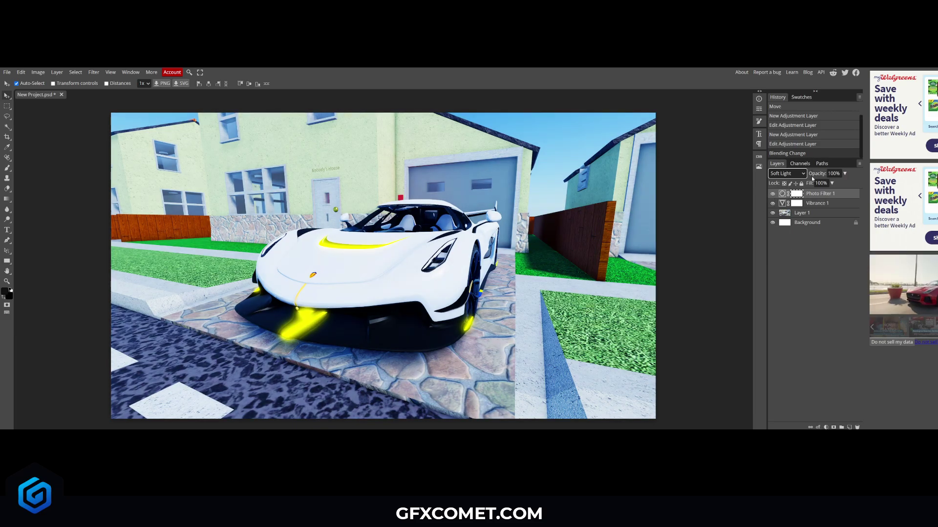
{"action": "mouse_move", "coordinate": [814, 174]}
{"action": "left_mouse_down"}
{"action": "mouse_move", "coordinate": [647, 172]}
{"action": "mouse_move", "coordinate": [814, 173]}
{"action": "left_mouse_up"}
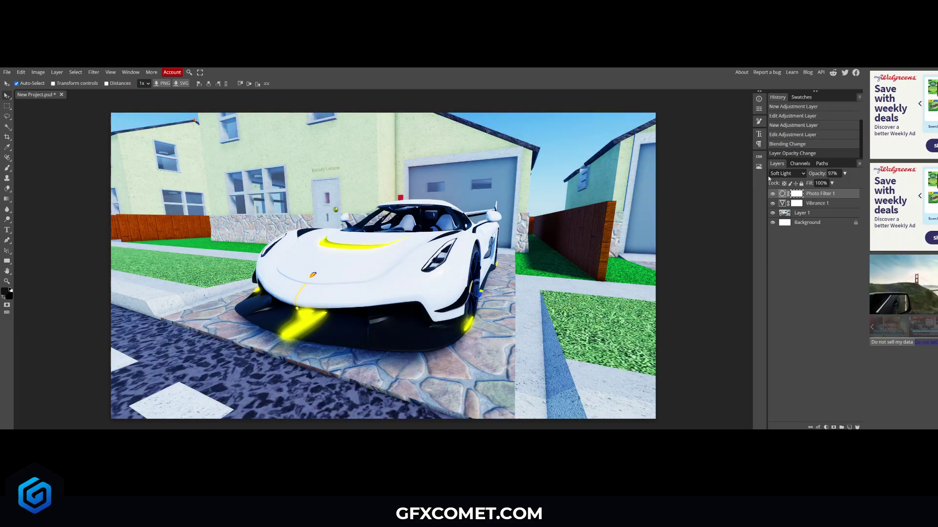
{"action": "left_click", "coordinate": [781, 174]}
{"action": "left_click", "coordinate": [778, 245]}
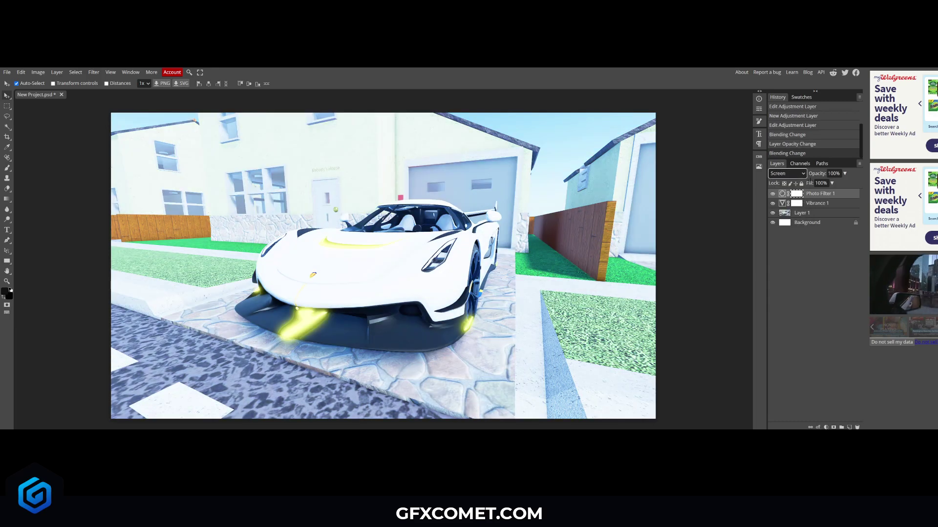
{"action": "left_click", "coordinate": [795, 174]}
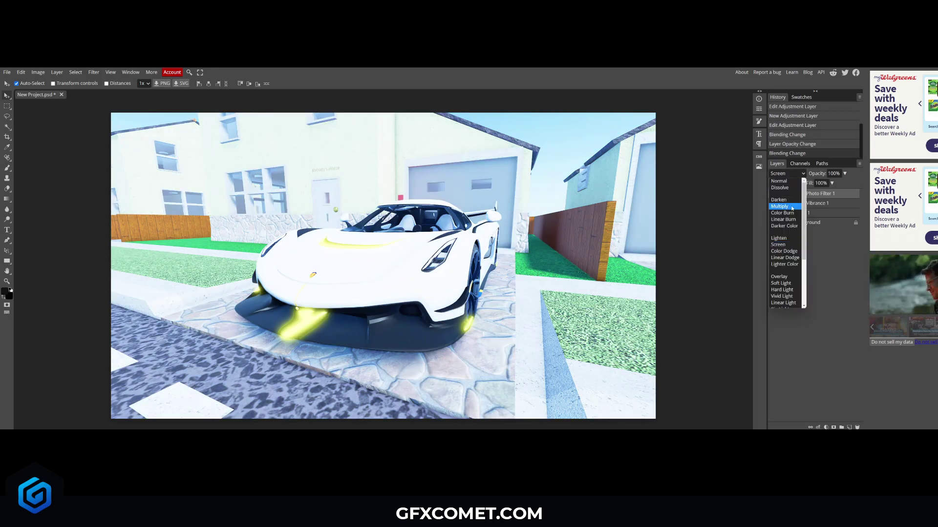
{"action": "left_click", "coordinate": [782, 207]}
{"action": "left_click", "coordinate": [786, 174]}
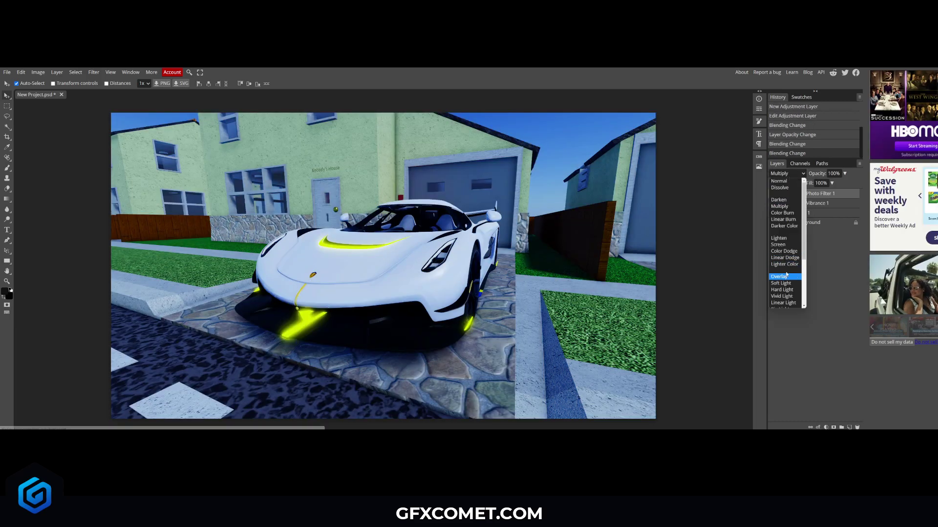
{"action": "left_click", "coordinate": [781, 282]}
Set Photo Filter 1's opacity to 15%.
{"action": "left_click_drag", "start_coordinate": [816, 173], "coordinate": [635, 180]}
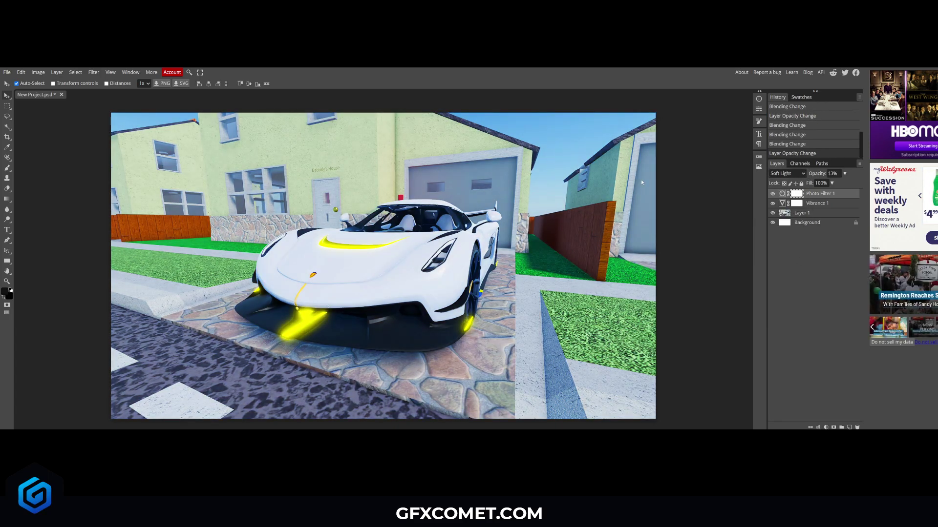
{"action": "left_click", "coordinate": [832, 173]}
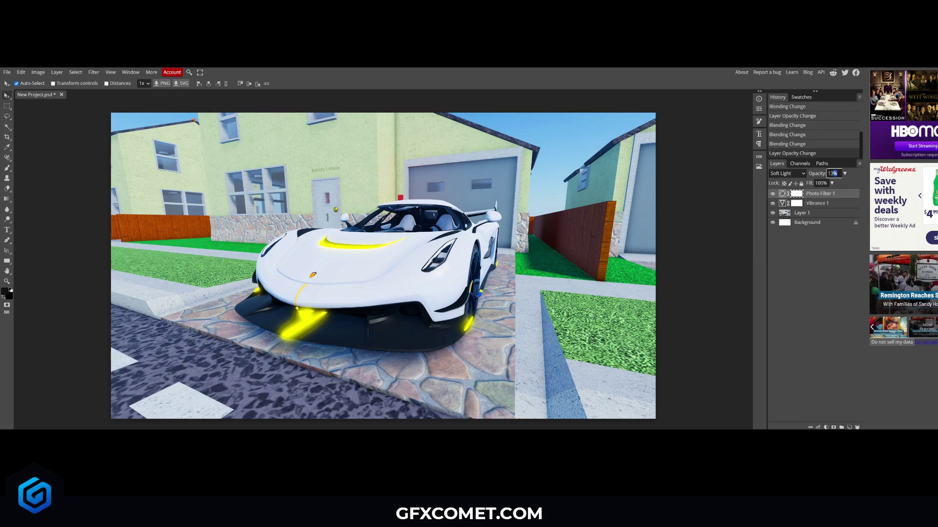
{"action": "type", "text": "15"}
{"action": "key", "text": "Return"}
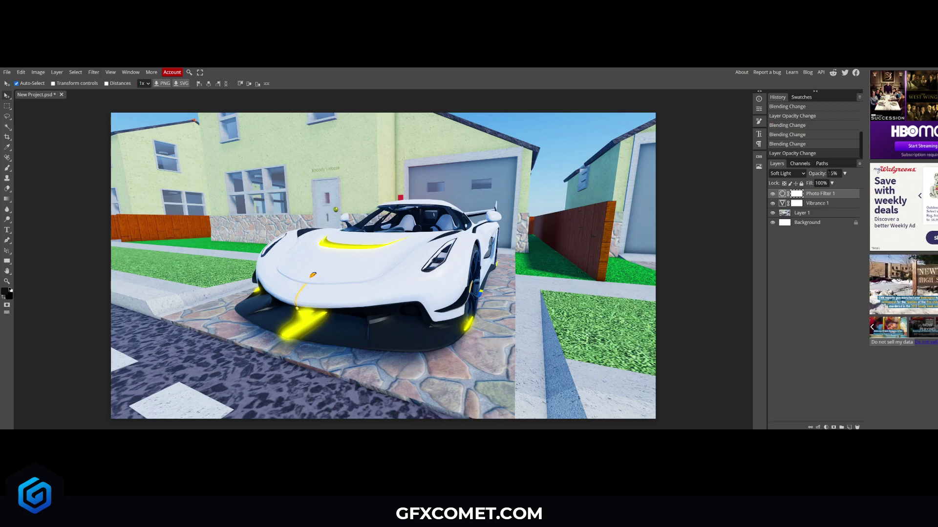
{"action": "left_click_drag", "start_coordinate": [844, 173], "coordinate": [859, 177]}
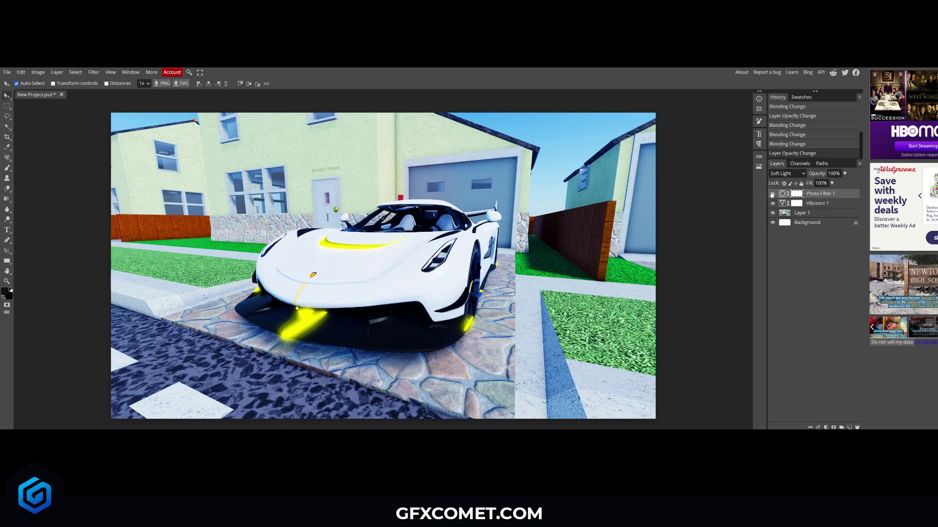
{"action": "left_click_drag", "start_coordinate": [820, 174], "coordinate": [793, 176]}
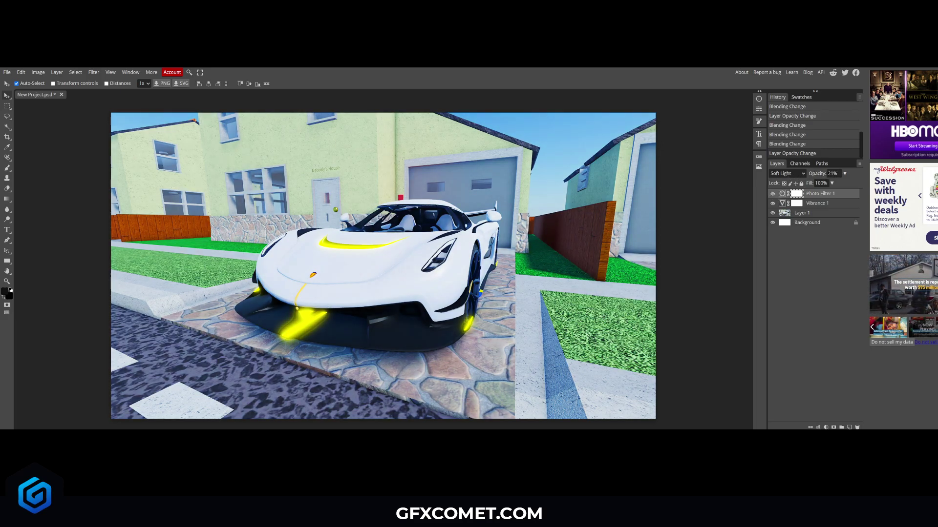
{"action": "left_click_drag", "start_coordinate": [816, 174], "coordinate": [811, 177]}
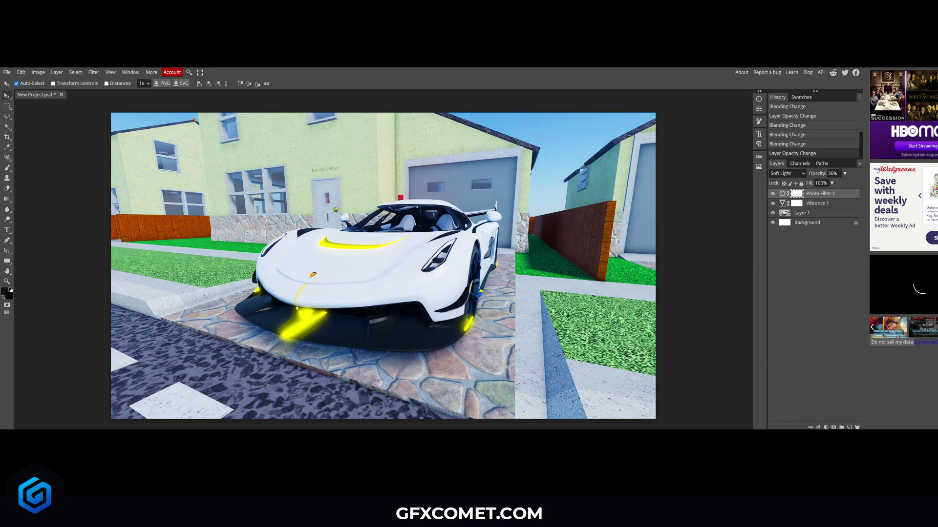
{"action": "double_click", "coordinate": [831, 173]}
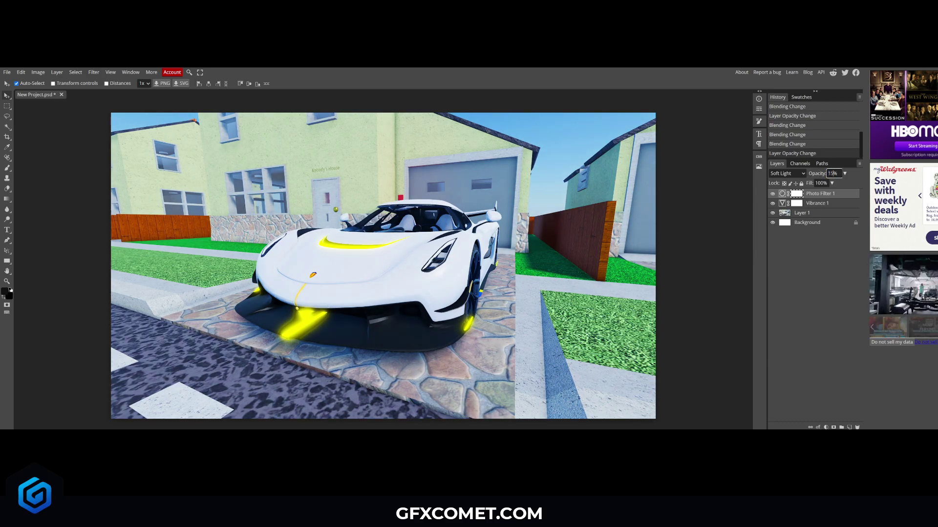
{"action": "key", "text": "Return"}
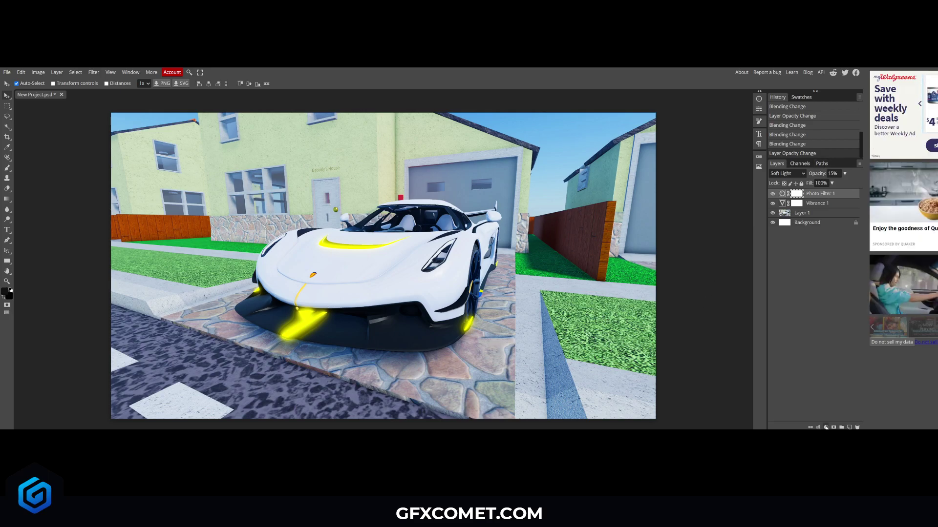
{"action": "left_click", "coordinate": [826, 427]}
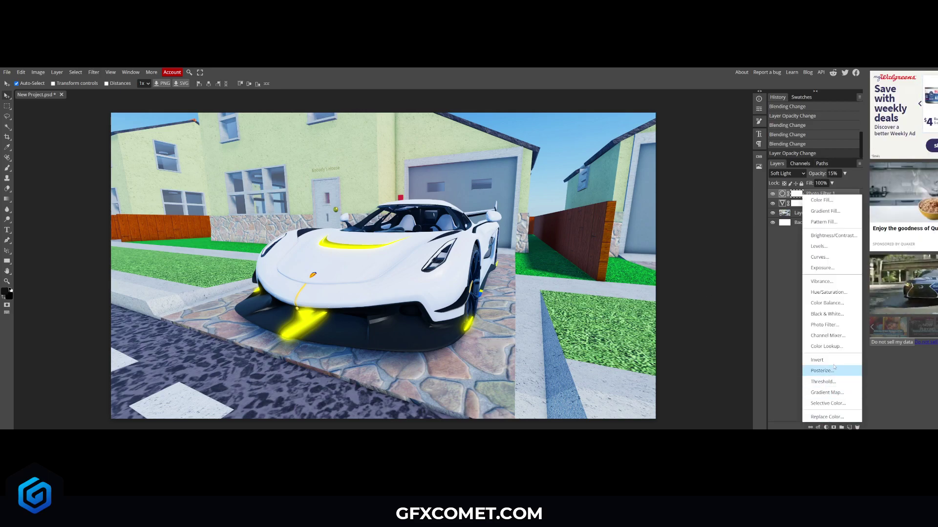
Add a Color Lookup adjustment layer, trying Azrael 93 and Faded 47 before choosing Milo 5.CUBE.
{"action": "left_click", "coordinate": [827, 346]}
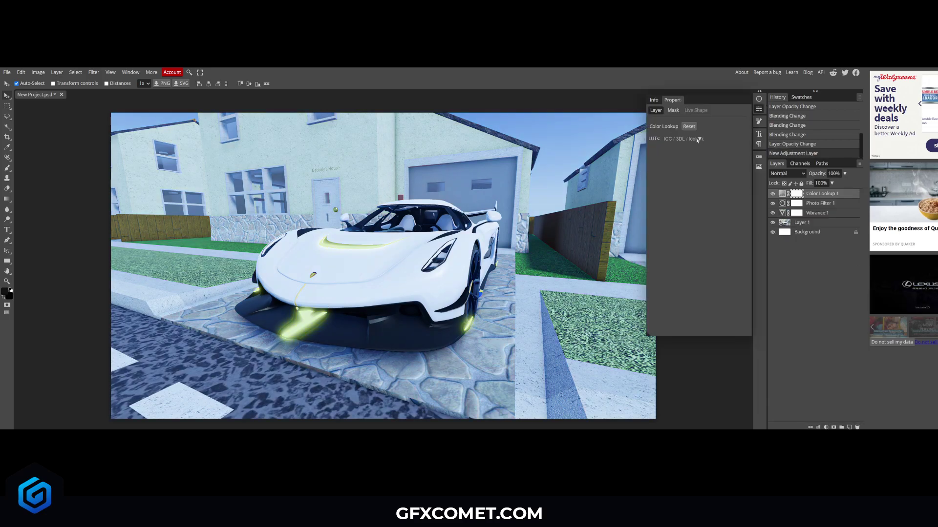
{"action": "left_click", "coordinate": [696, 138]}
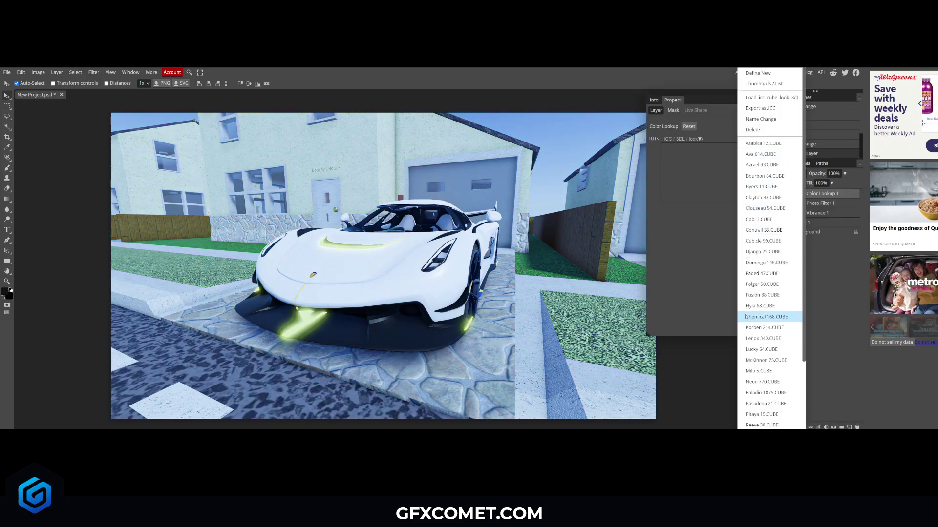
{"action": "left_click", "coordinate": [758, 165]}
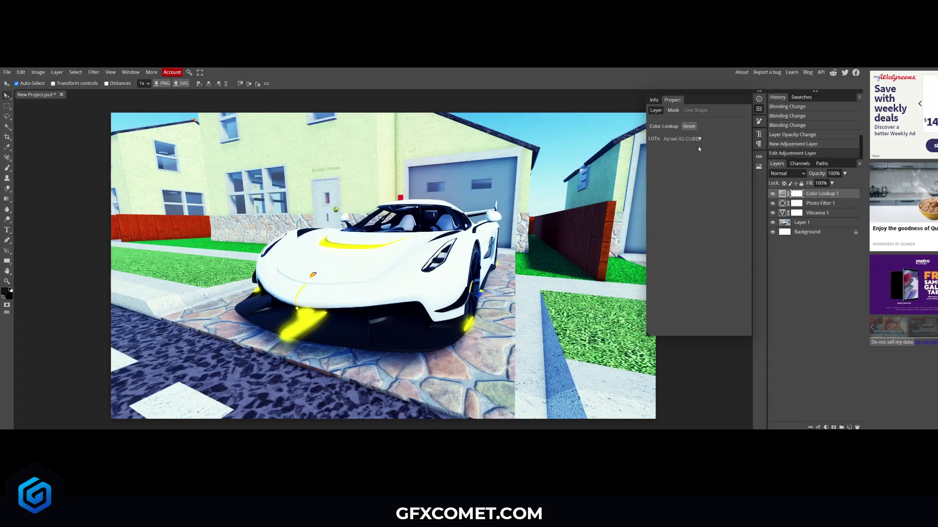
{"action": "left_click", "coordinate": [700, 139]}
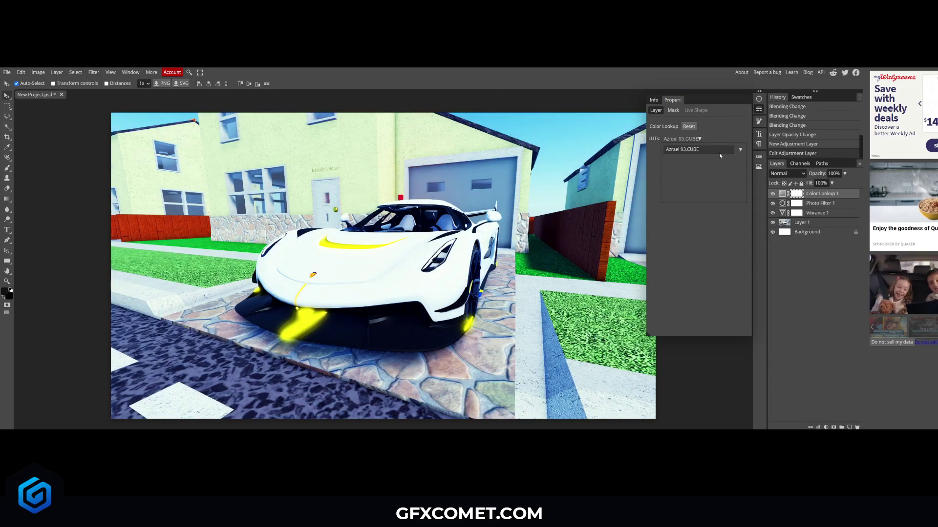
{"action": "left_click", "coordinate": [718, 153]}
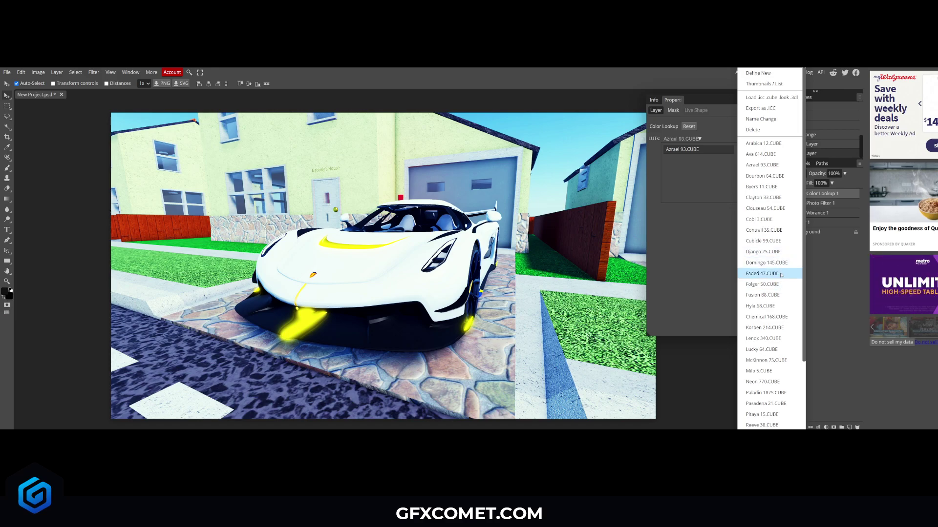
{"action": "left_click", "coordinate": [762, 274]}
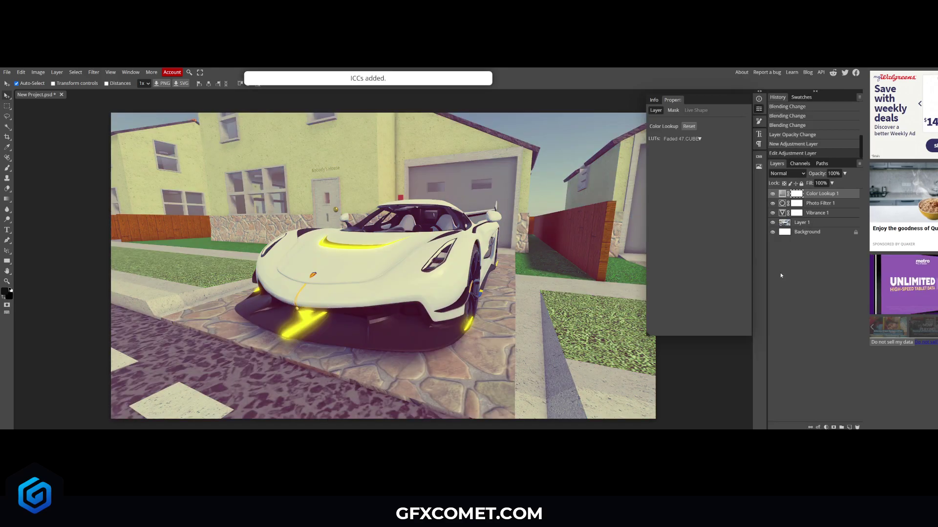
{"action": "left_click", "coordinate": [697, 140]}
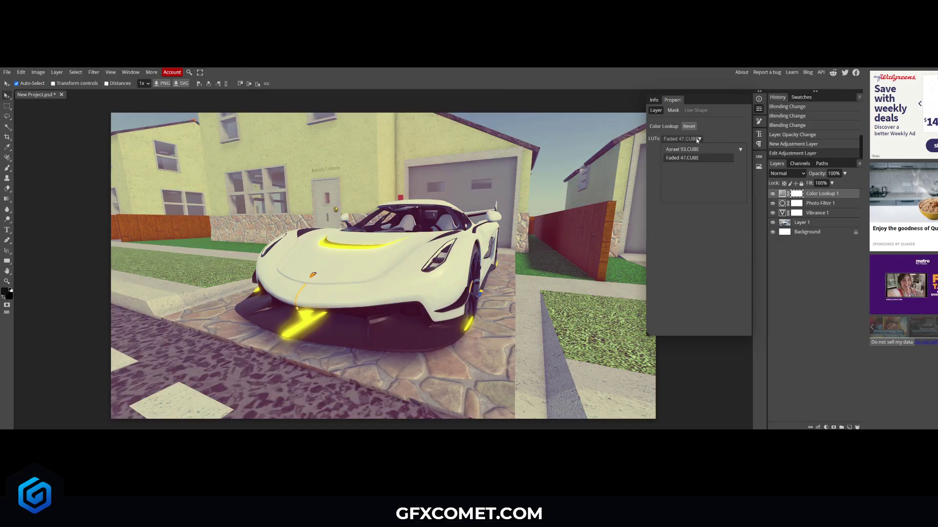
{"action": "left_click", "coordinate": [740, 150]}
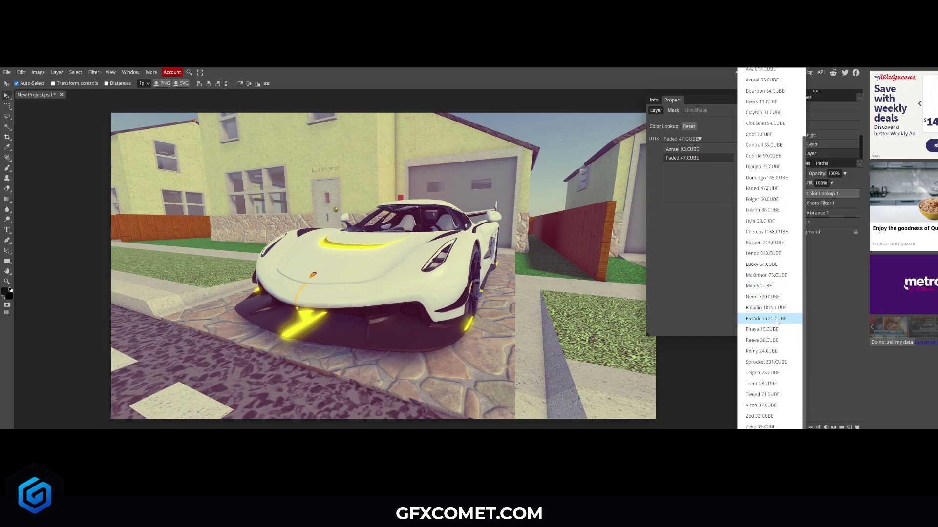
{"action": "left_click", "coordinate": [762, 287]}
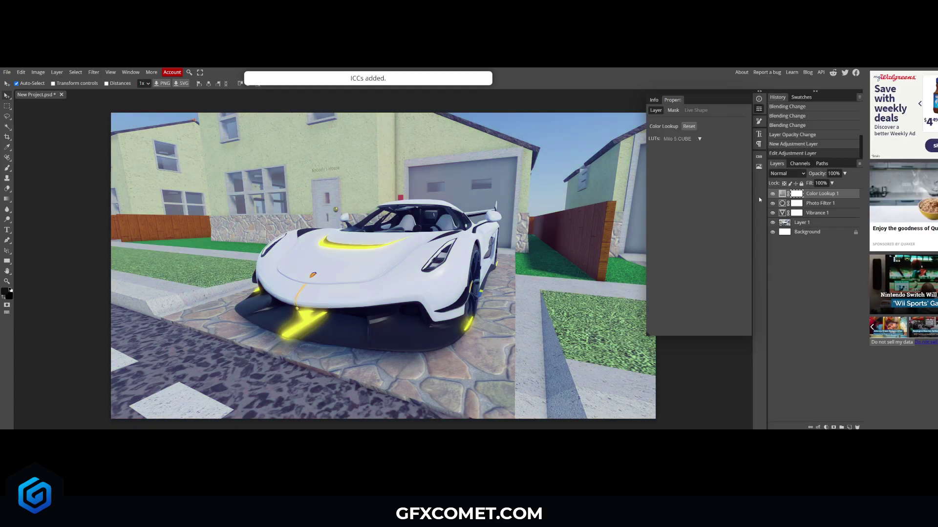
Compare the Color Lookup effect, lower its opacity, and make Layer 1 active.
{"action": "left_click", "coordinate": [773, 194]}
{"action": "left_click", "coordinate": [772, 194]}
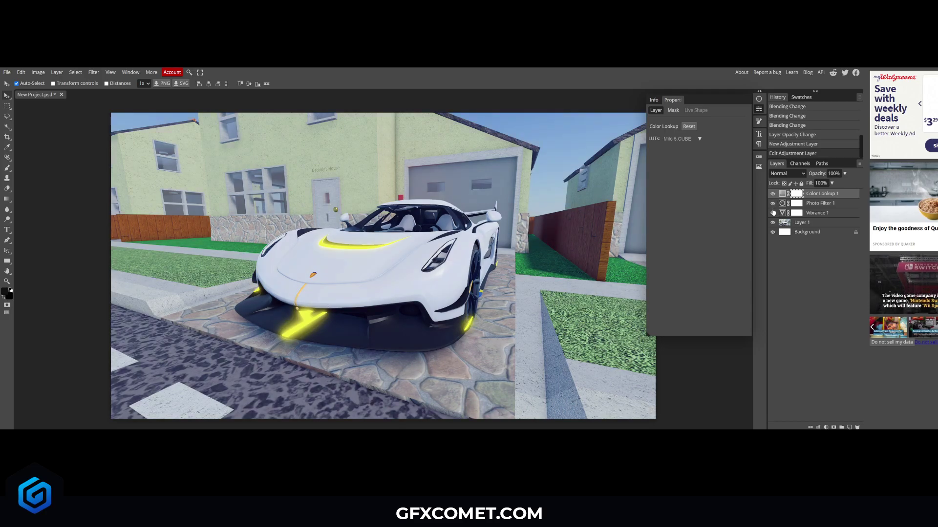
{"action": "left_click_drag", "start_coordinate": [816, 173], "coordinate": [643, 183]}
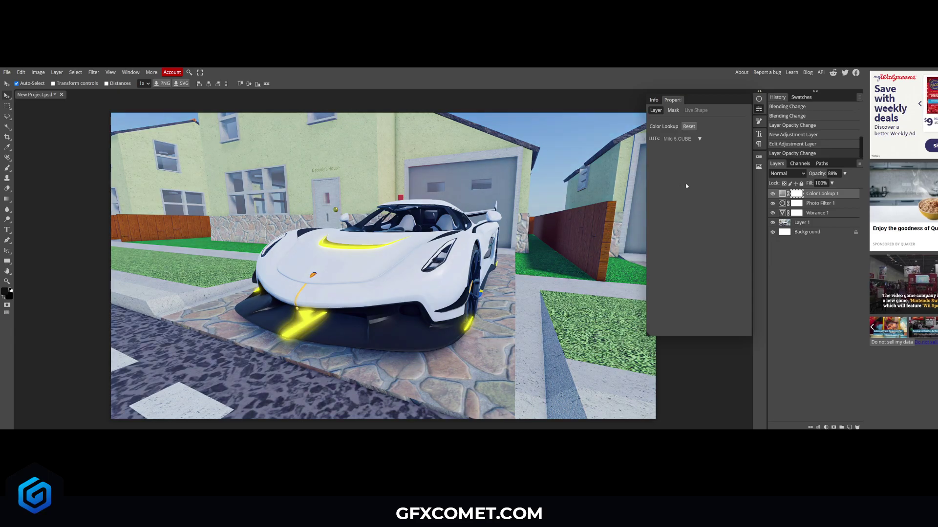
{"action": "left_click", "coordinate": [629, 287]}
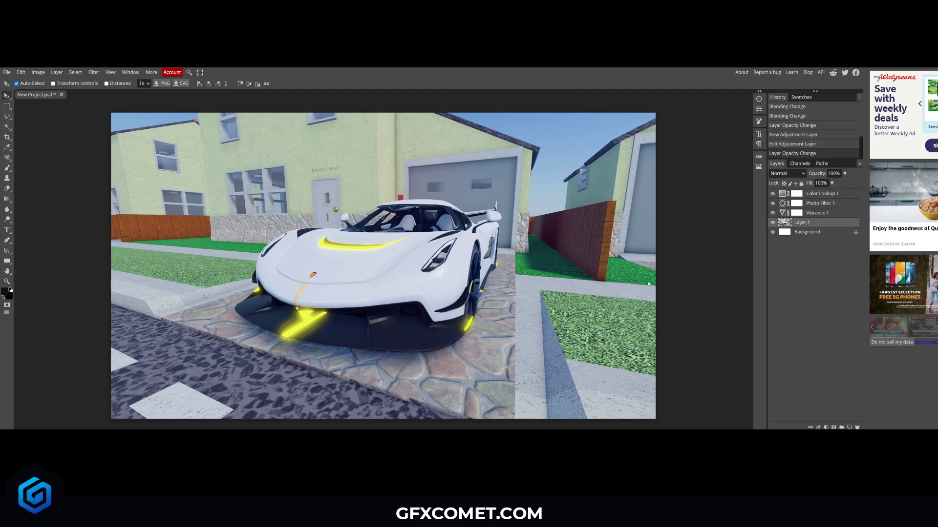
Duplicate Layer 1 and preview Gaussian Blur strengths on the copy.
{"action": "right_click", "coordinate": [792, 222]}
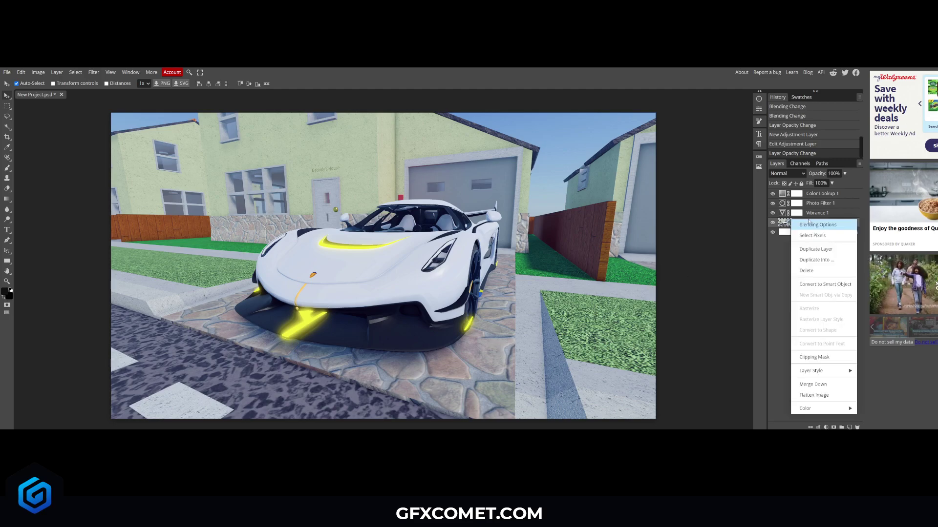
{"action": "left_click", "coordinate": [822, 250]}
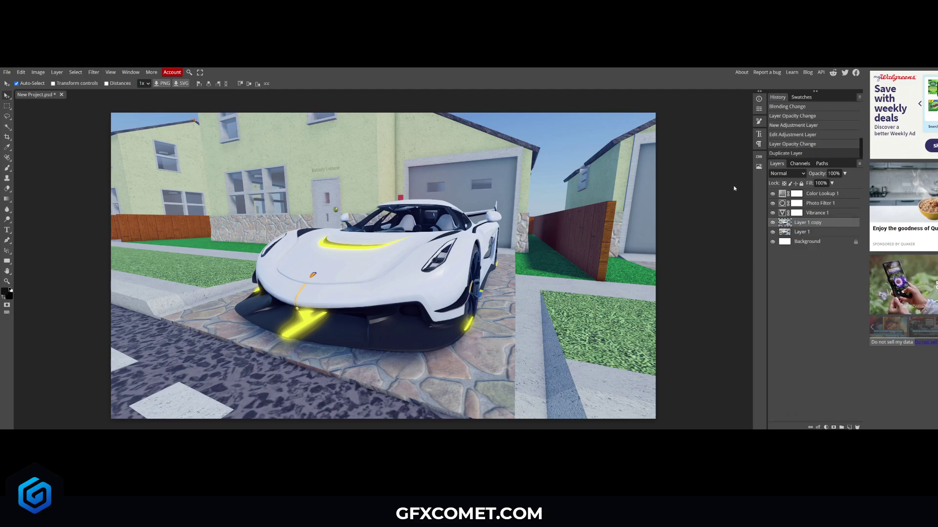
{"action": "left_click", "coordinate": [94, 72]}
{"action": "mouse_move", "coordinate": [117, 142]}
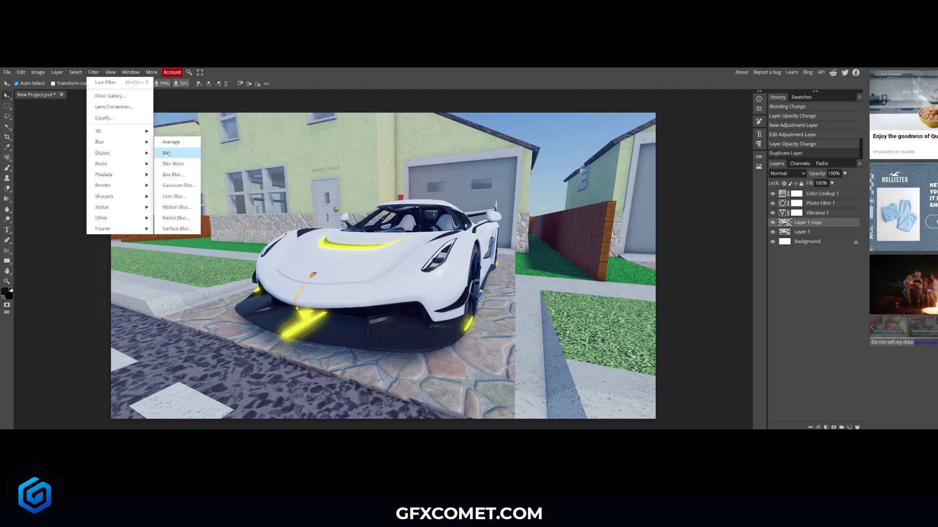
{"action": "left_click", "coordinate": [180, 186]}
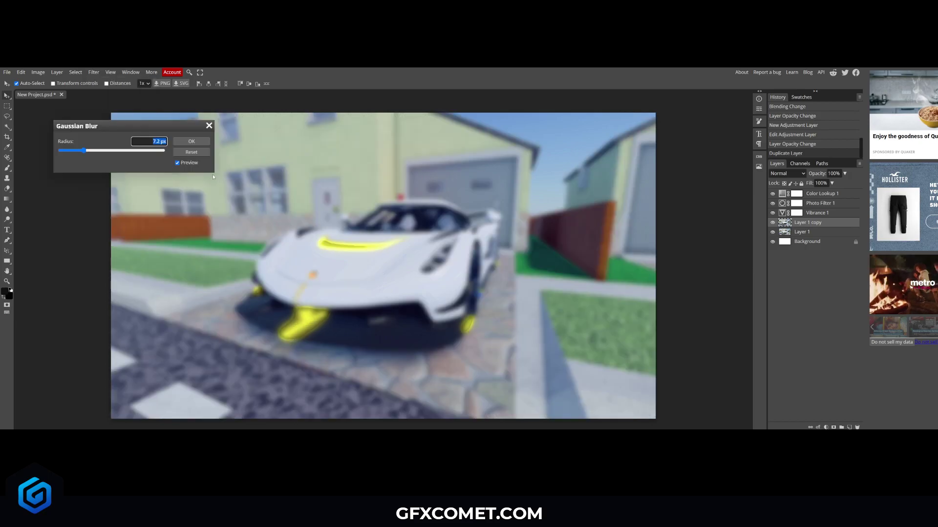
{"action": "left_click_drag", "start_coordinate": [176, 125], "coordinate": [661, 163]}
{"action": "left_click_drag", "start_coordinate": [573, 188], "coordinate": [561, 189]}
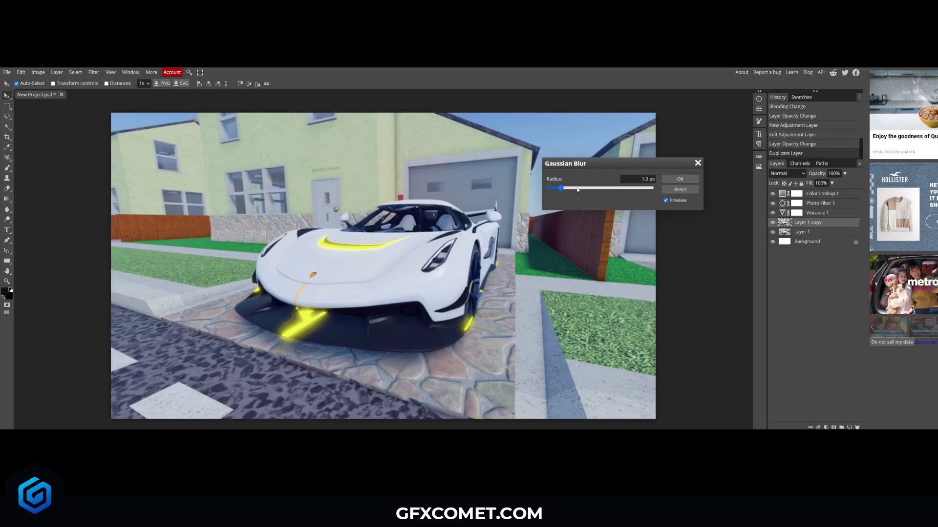
Set the Gaussian Blur radius to exactly 2.5 px and apply it to the copy.
{"action": "mouse_move", "coordinate": [577, 189]}
{"action": "left_mouse_down"}
{"action": "mouse_move", "coordinate": [593, 190]}
{"action": "mouse_move", "coordinate": [563, 188]}
{"action": "left_mouse_up"}
{"action": "left_click", "coordinate": [646, 179]}
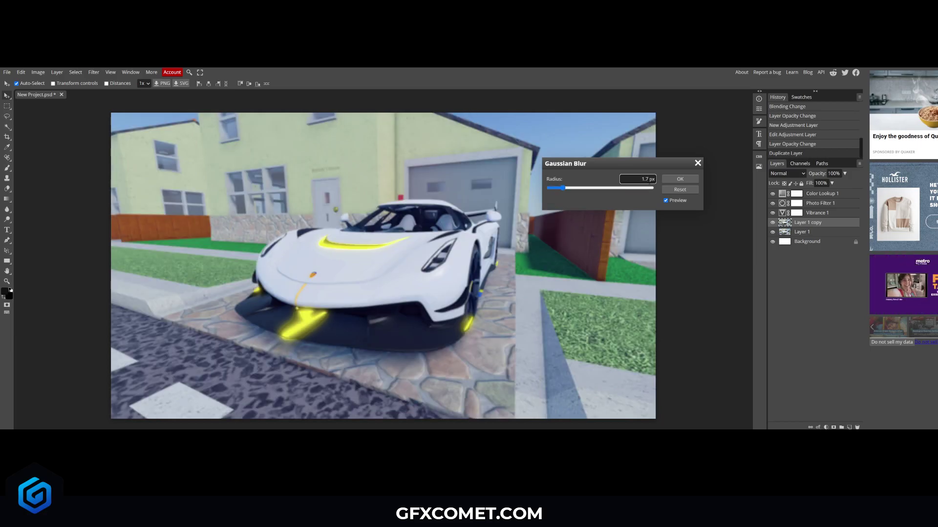
{"action": "key", "text": "ctrl+a"}
{"action": "type", "text": "2.5"}
{"action": "key", "text": "Return"}
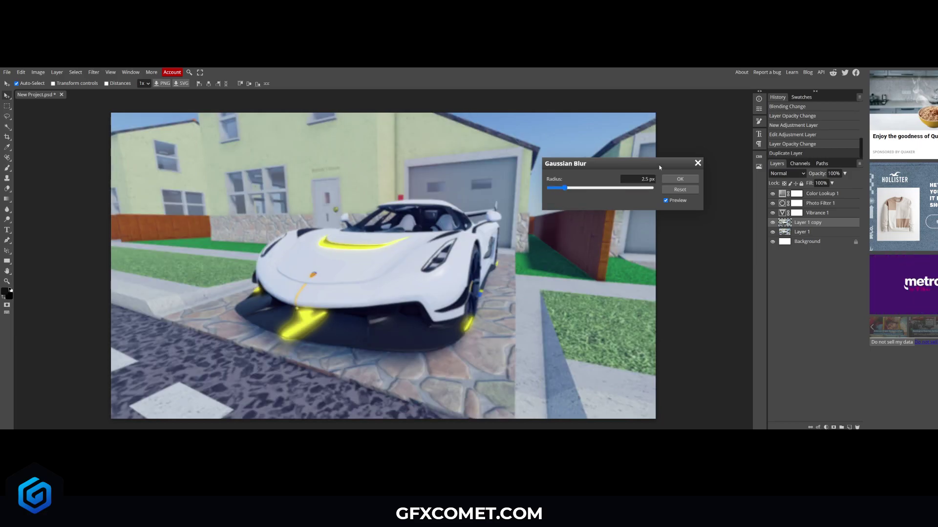
{"action": "left_click", "coordinate": [680, 179]}
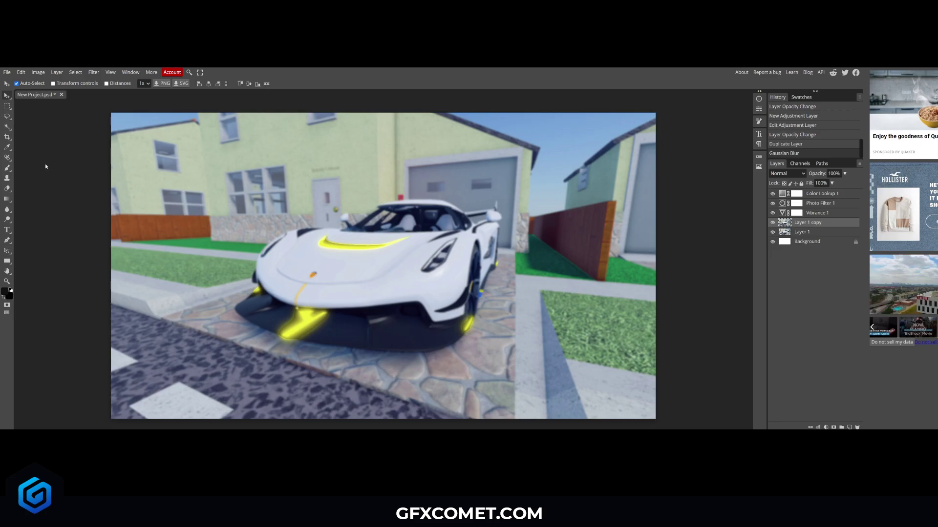
Switch to the pixel Eraser with a much larger brush and test-erase the front bumper, undoing the last stroke.
{"action": "right_click", "coordinate": [8, 188]}
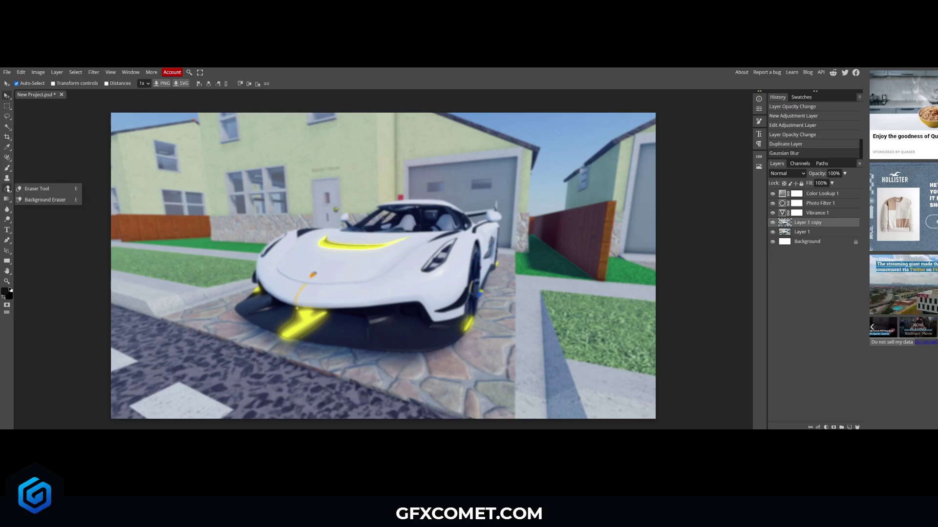
{"action": "left_click", "coordinate": [35, 189]}
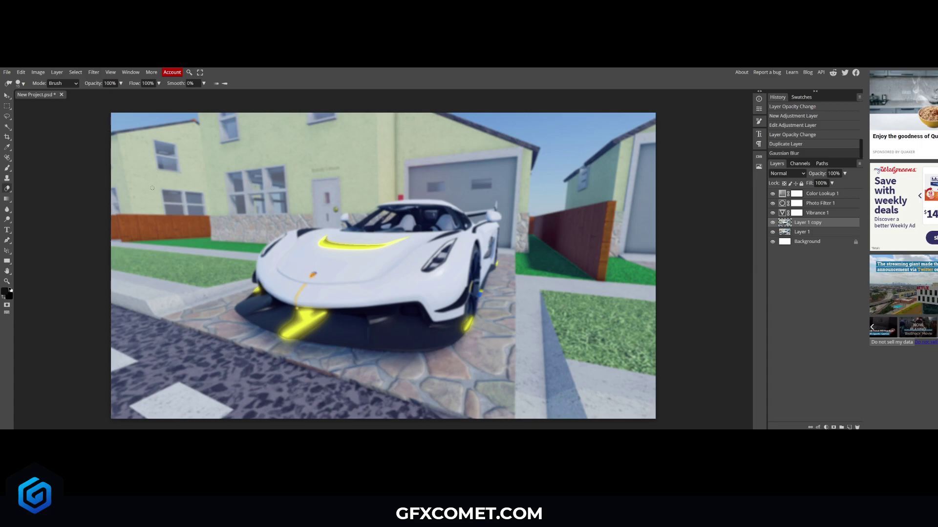
{"action": "left_click", "coordinate": [23, 84]}
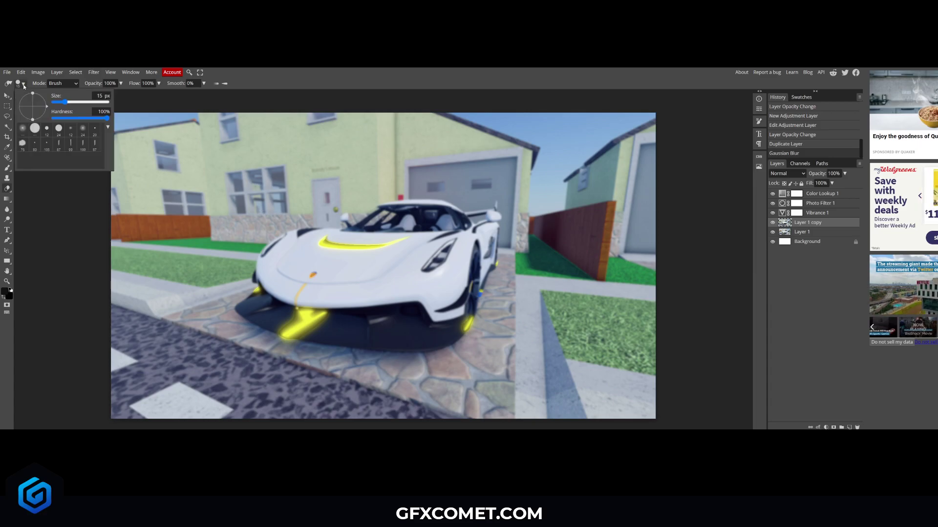
{"action": "mouse_move", "coordinate": [67, 102]}
{"action": "left_mouse_down"}
{"action": "mouse_move", "coordinate": [95, 102]}
{"action": "mouse_move", "coordinate": [81, 102]}
{"action": "left_mouse_up"}
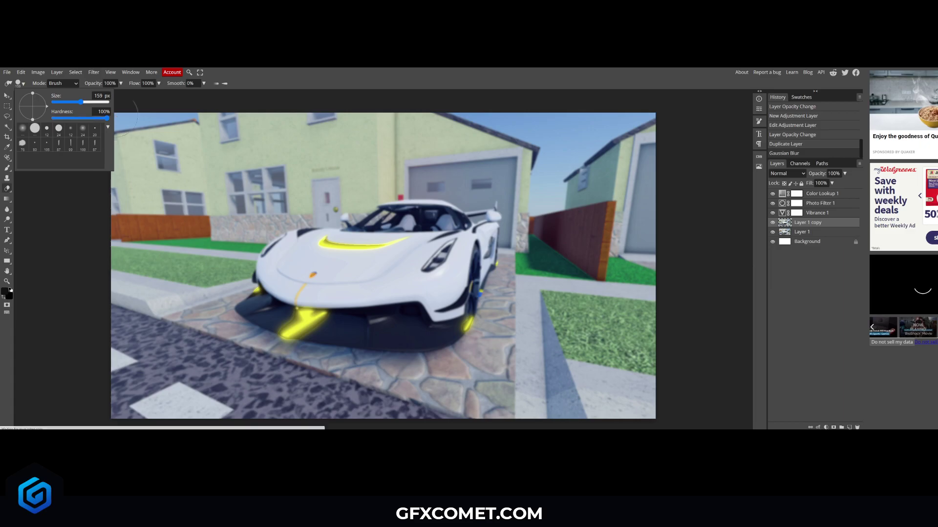
{"action": "left_click", "coordinate": [281, 82]}
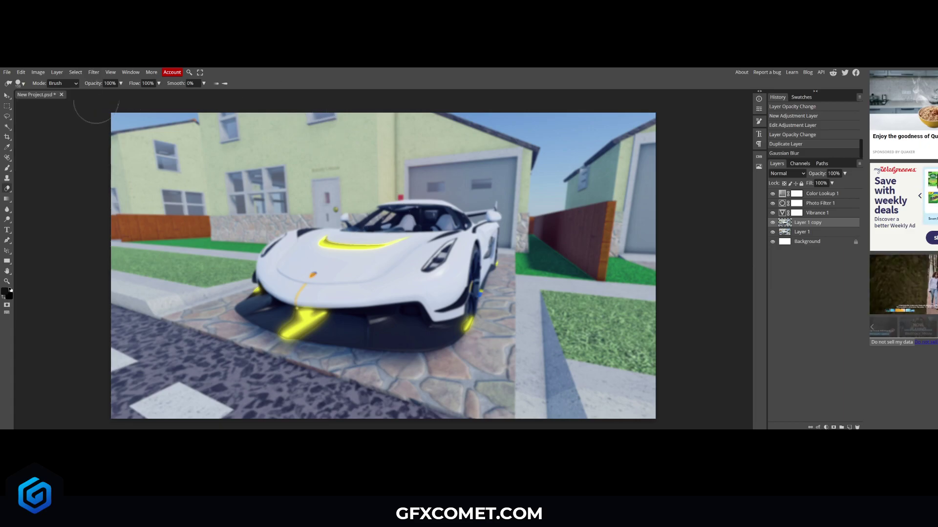
{"action": "left_click_drag", "start_coordinate": [359, 320], "coordinate": [347, 304]}
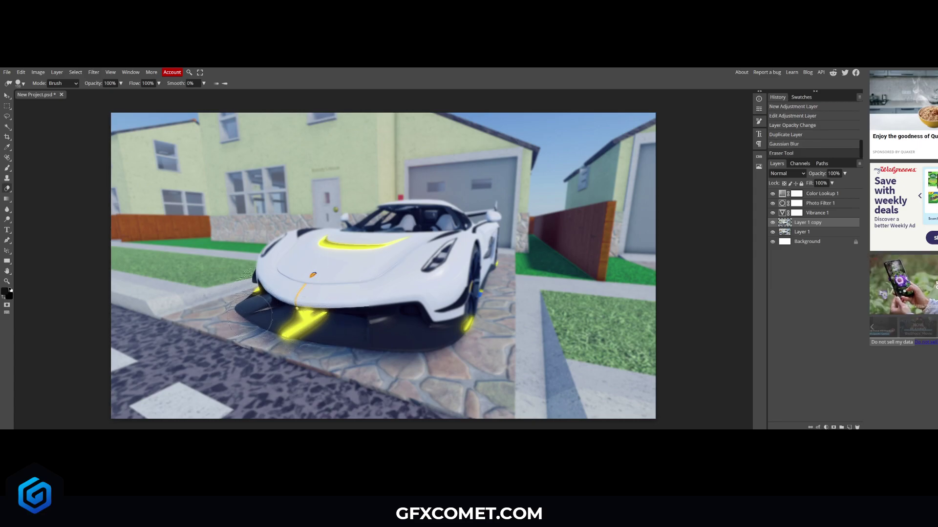
{"action": "left_click_drag", "start_coordinate": [250, 315], "coordinate": [259, 304]}
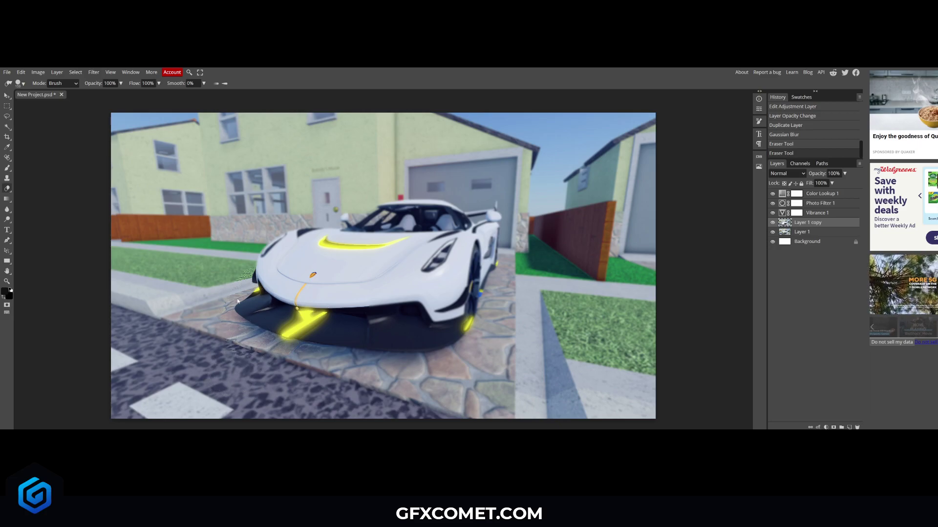
{"action": "key", "text": "ctrl+z"}
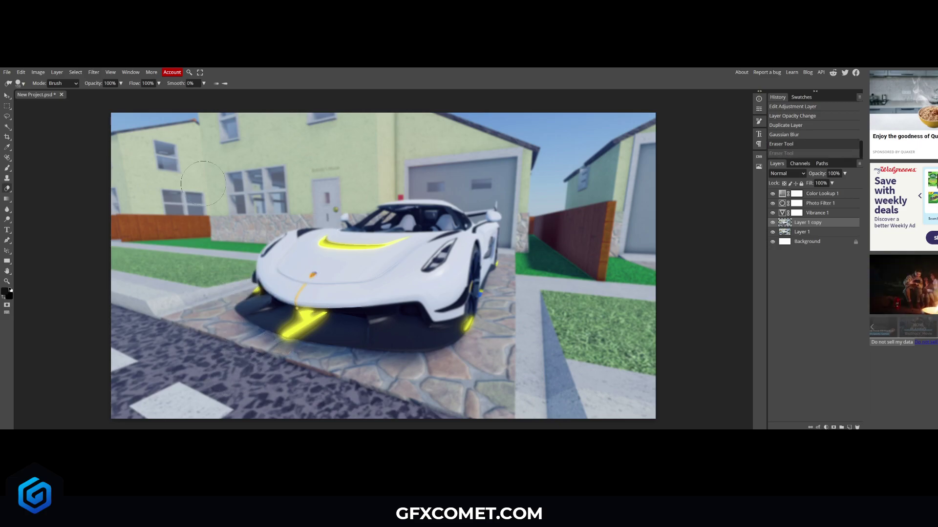
Lower the eraser's hardness and opacity, then erase blur over the hood and windshield.
{"action": "left_click", "coordinate": [20, 83]}
{"action": "left_click_drag", "start_coordinate": [86, 119], "coordinate": [58, 118]}
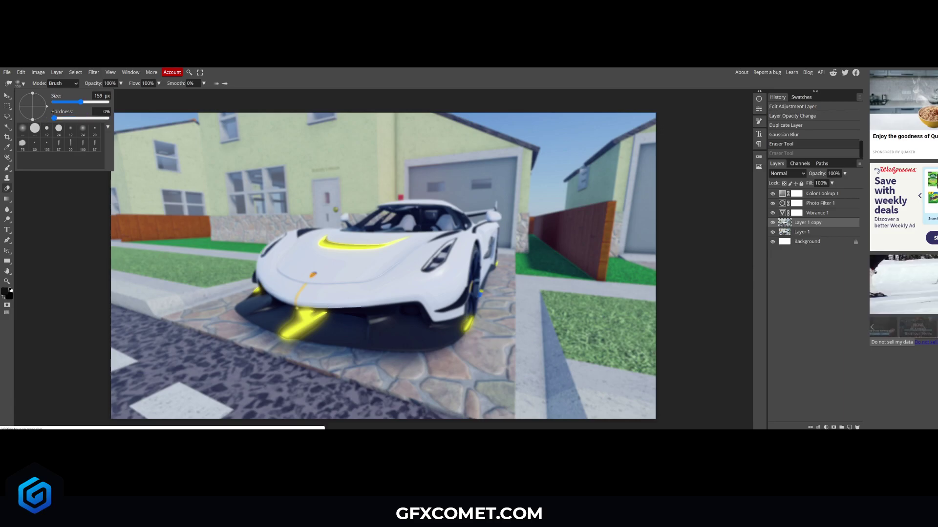
{"action": "left_click_drag", "start_coordinate": [94, 83], "coordinate": [80, 87]}
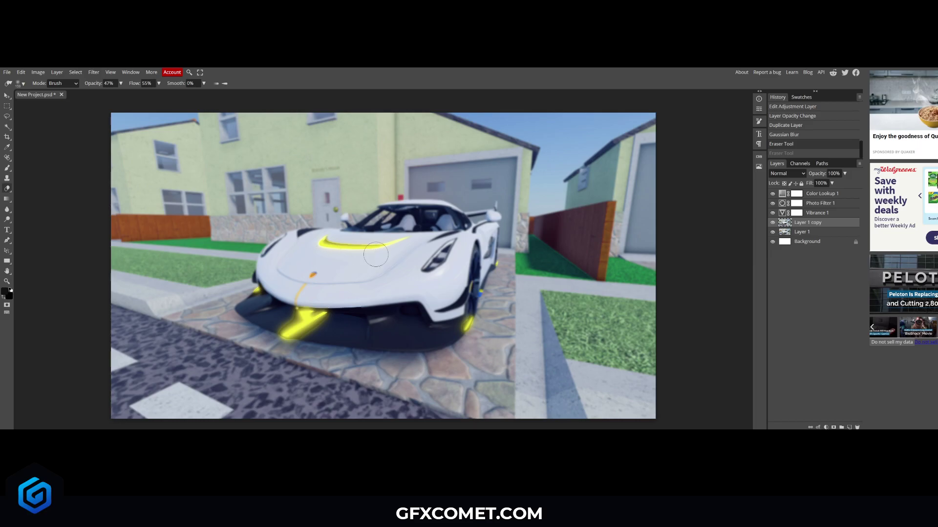
{"action": "left_click_drag", "start_coordinate": [337, 252], "coordinate": [313, 262]}
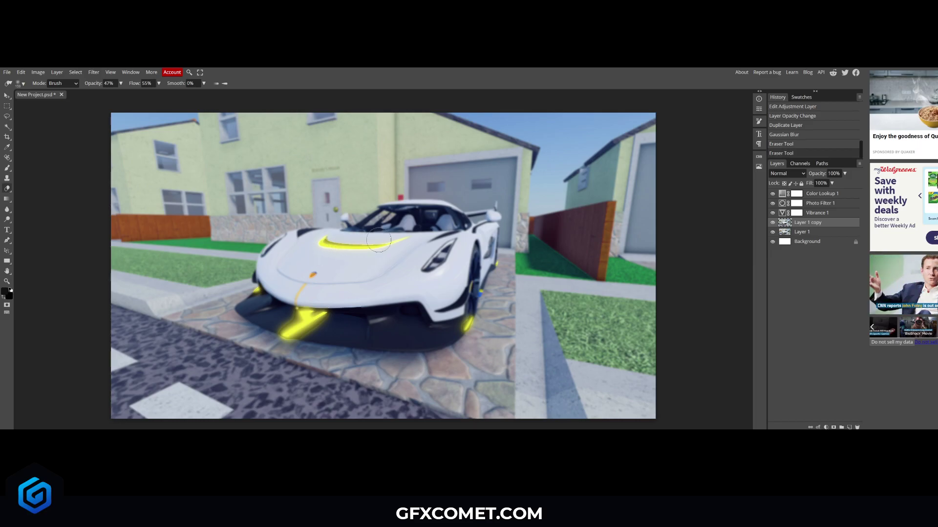
{"action": "left_click", "coordinate": [350, 220]}
{"action": "left_click", "coordinate": [341, 232]}
{"action": "left_click", "coordinate": [344, 231]}
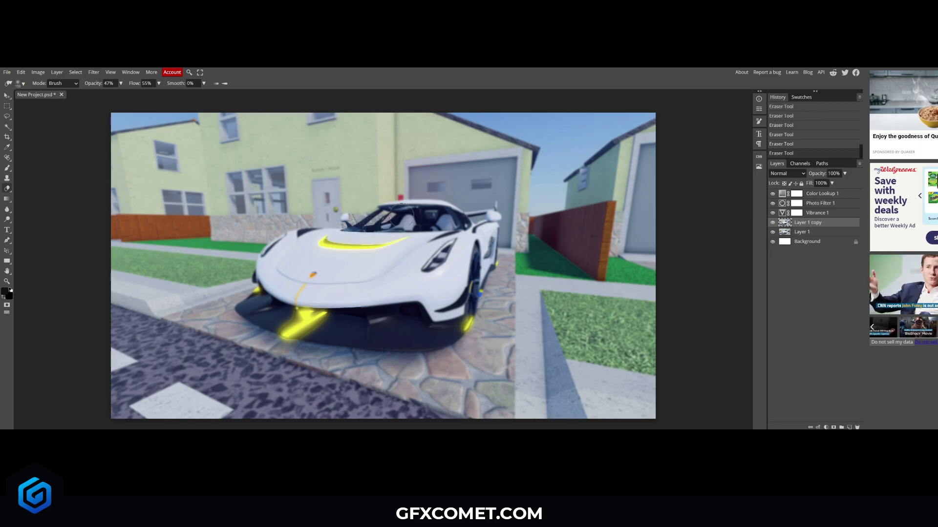
{"action": "scroll", "coordinate": [403, 218], "scroll_direction": "up", "scroll_amount": 5}
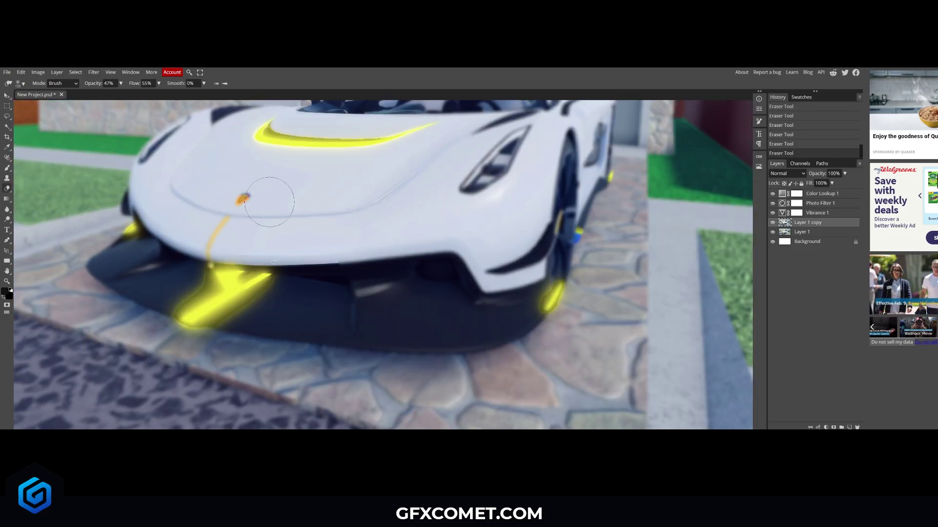
At 100% eraser opacity, erase blur around the right fog light and car body, then fit the image in view.
{"action": "key", "text": "0"}
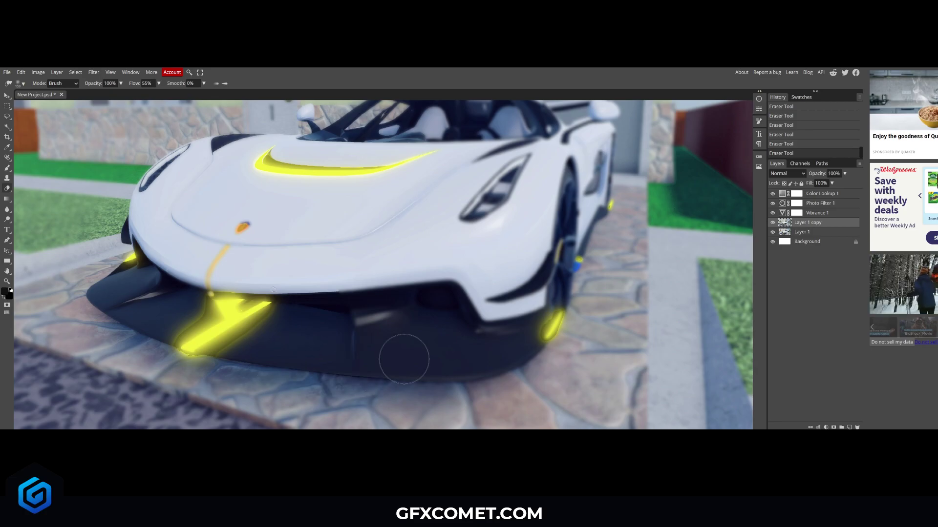
{"action": "left_click_drag", "start_coordinate": [532, 346], "coordinate": [542, 296]}
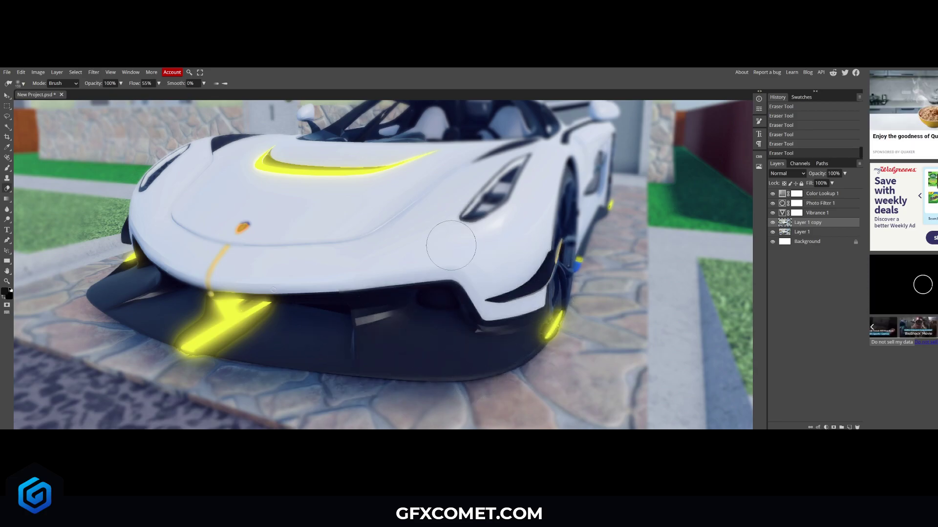
{"action": "scroll", "coordinate": [570, 186], "scroll_direction": "up", "scroll_amount": 1}
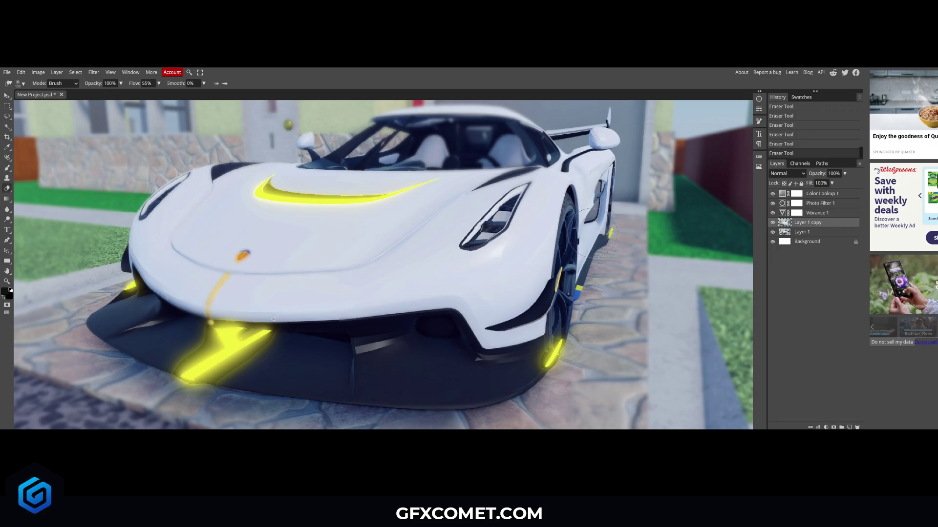
{"action": "scroll", "coordinate": [556, 222], "scroll_direction": "up", "scroll_amount": 4}
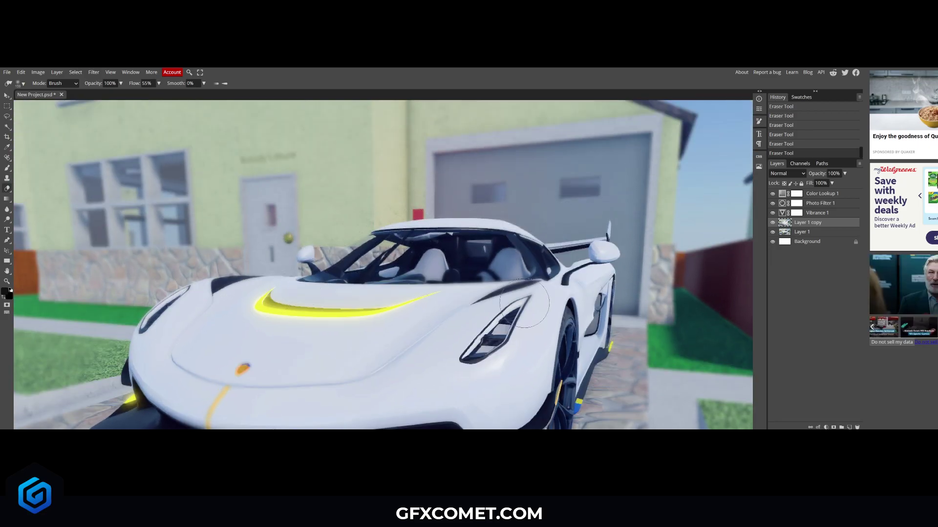
{"action": "scroll", "coordinate": [441, 301], "scroll_direction": "down", "scroll_amount": 5}
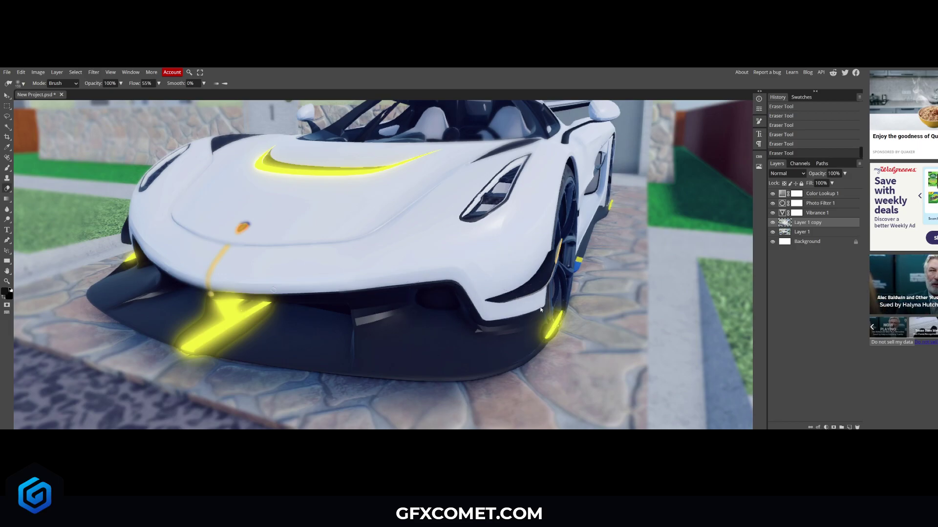
{"action": "key", "text": "ctrl+0"}
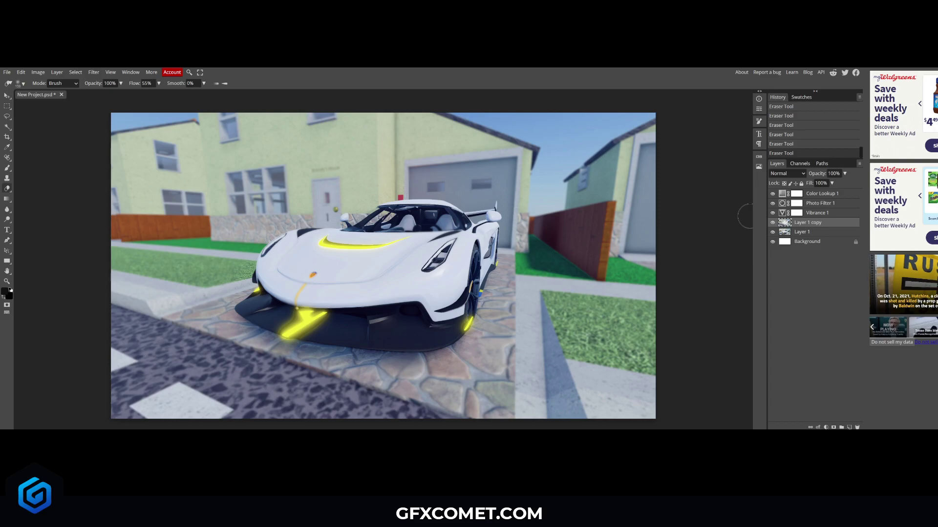
Group the blurred copy and three adjustment layers into Folder 1, then toggle its visibility off and on to compare.
{"action": "left_click", "coordinate": [825, 195], "text": "shift"}
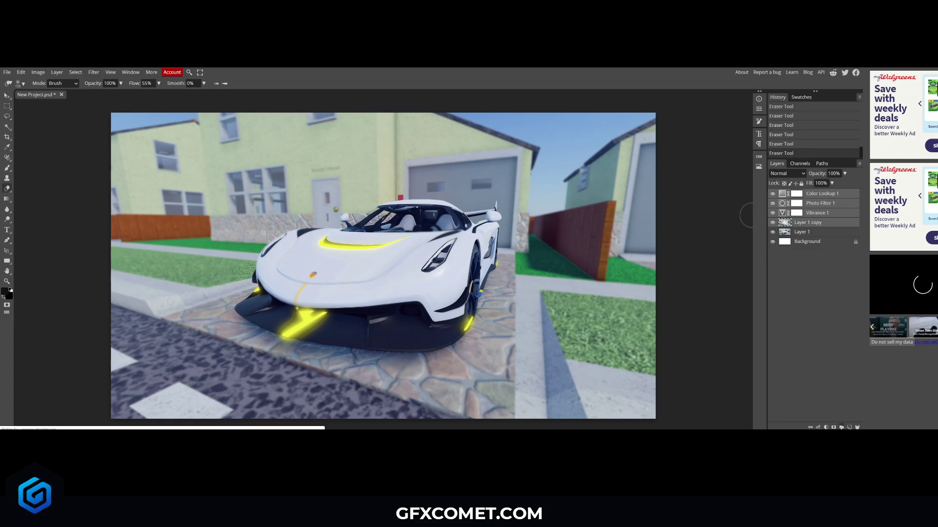
{"action": "key", "text": "ctrl+g"}
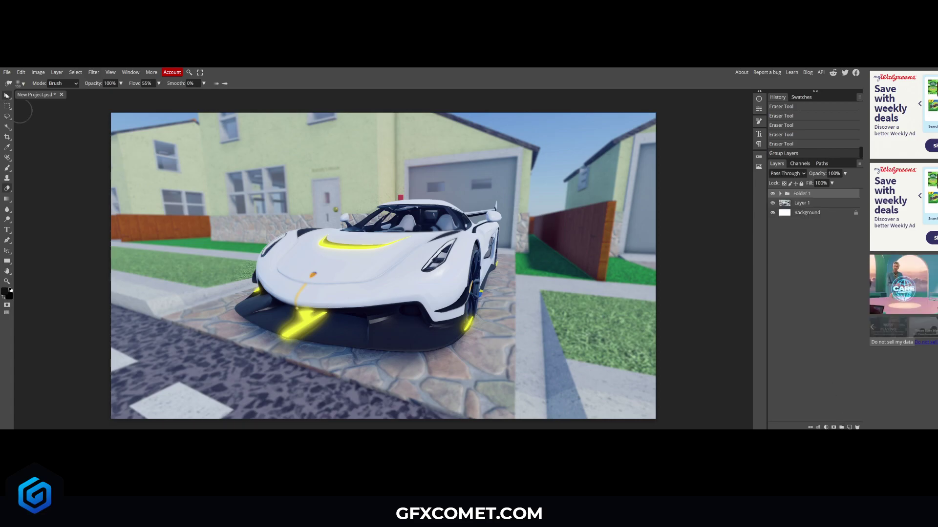
{"action": "key", "text": "v"}
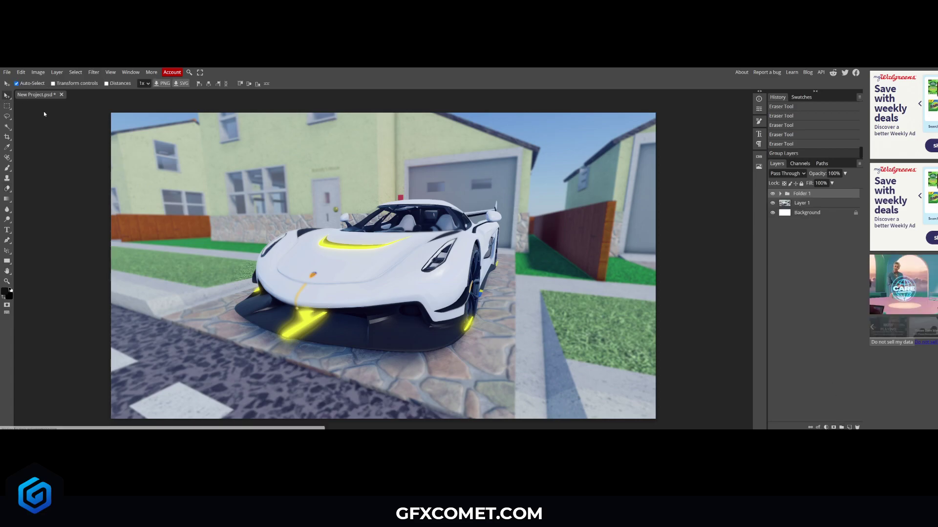
{"action": "left_click", "coordinate": [773, 194]}
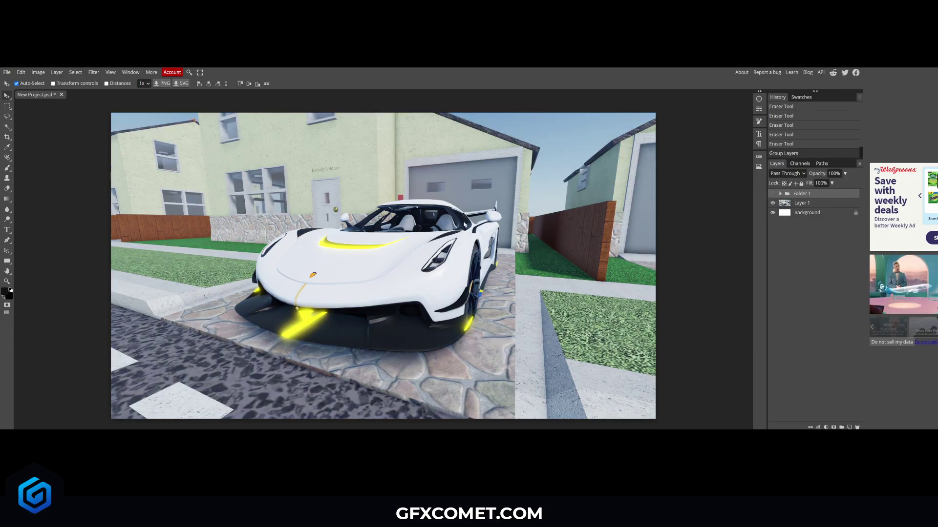
{"action": "left_click", "coordinate": [772, 193]}
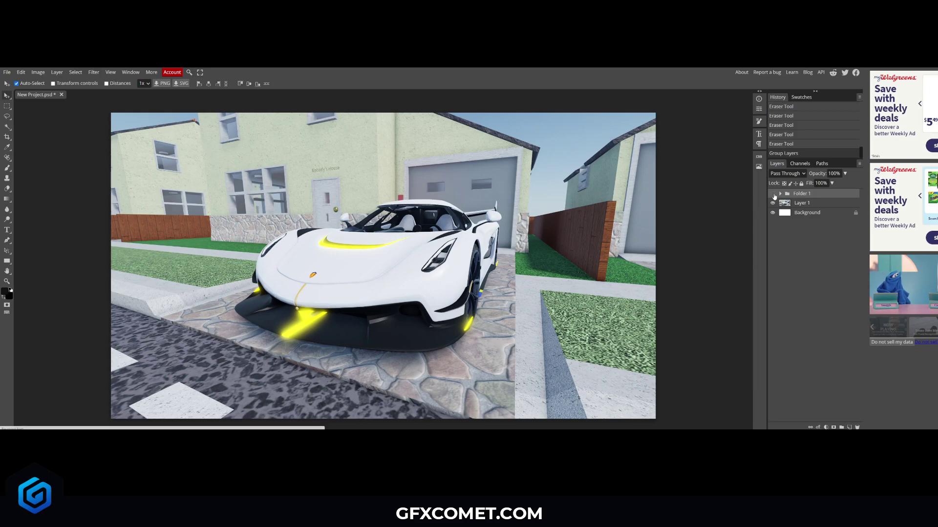